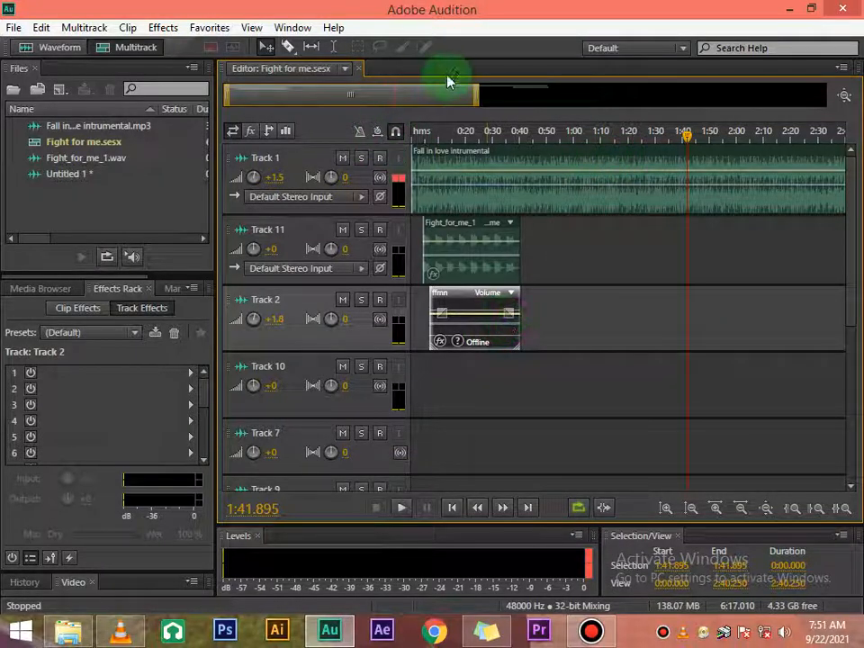
Save the multitrack session as Fight for me.sesx in its existing folder, overwriting the existing file
drag(483, 97, 525, 96)
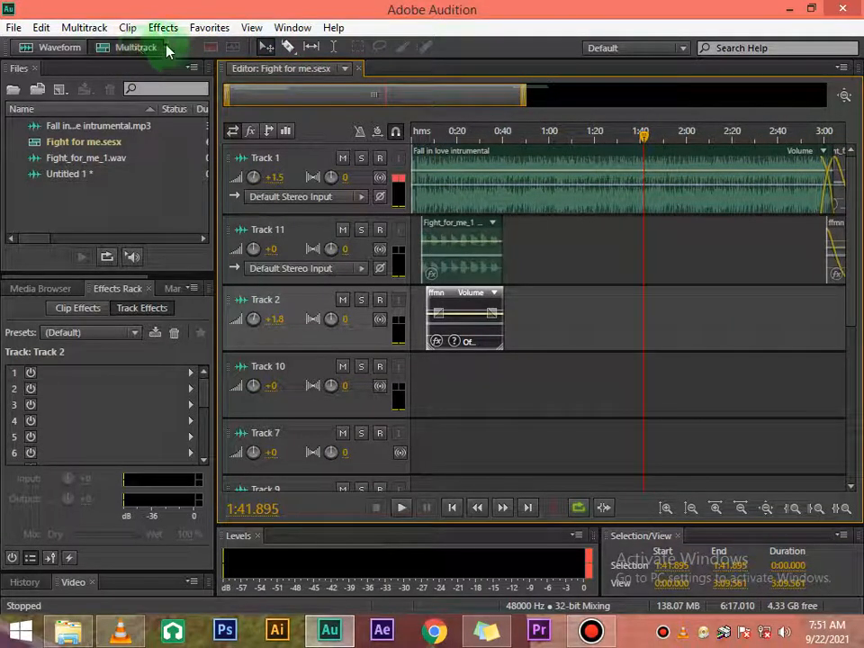
click(13, 29)
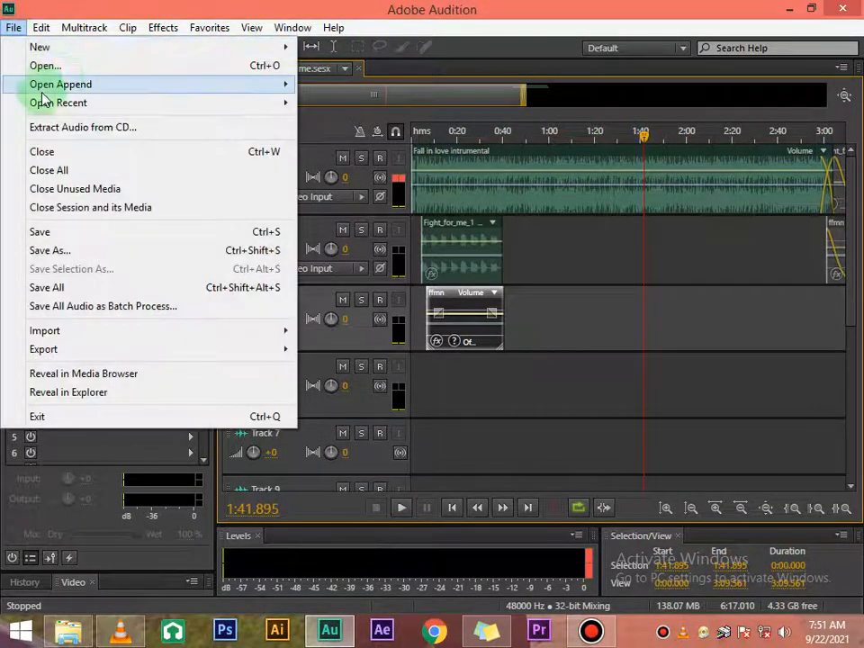
click(453, 51)
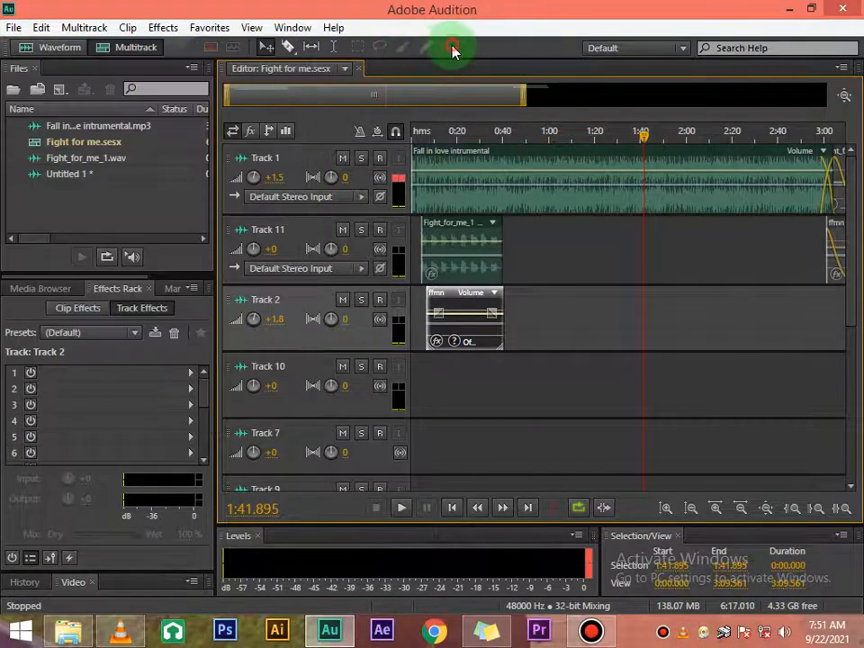
click(14, 29)
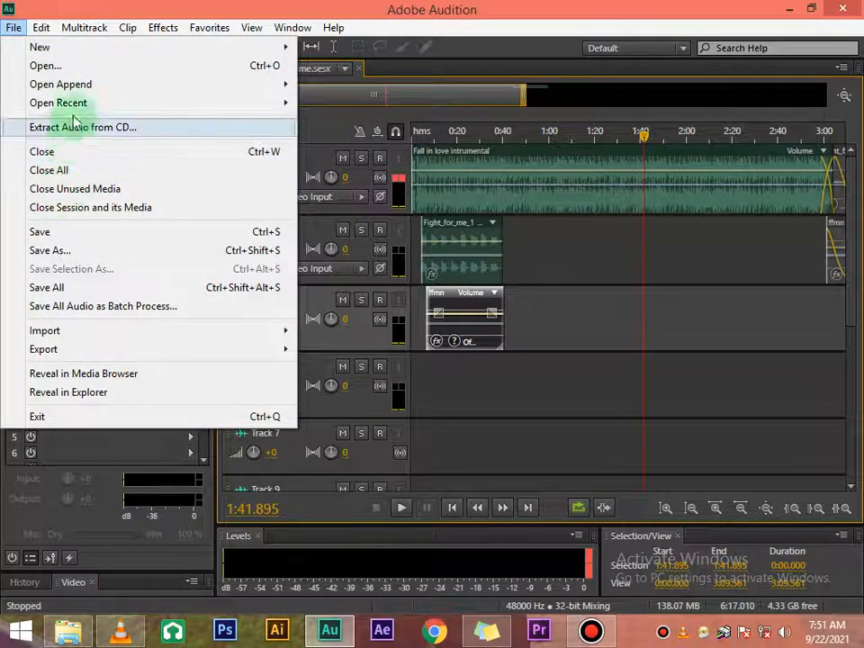
click(62, 252)
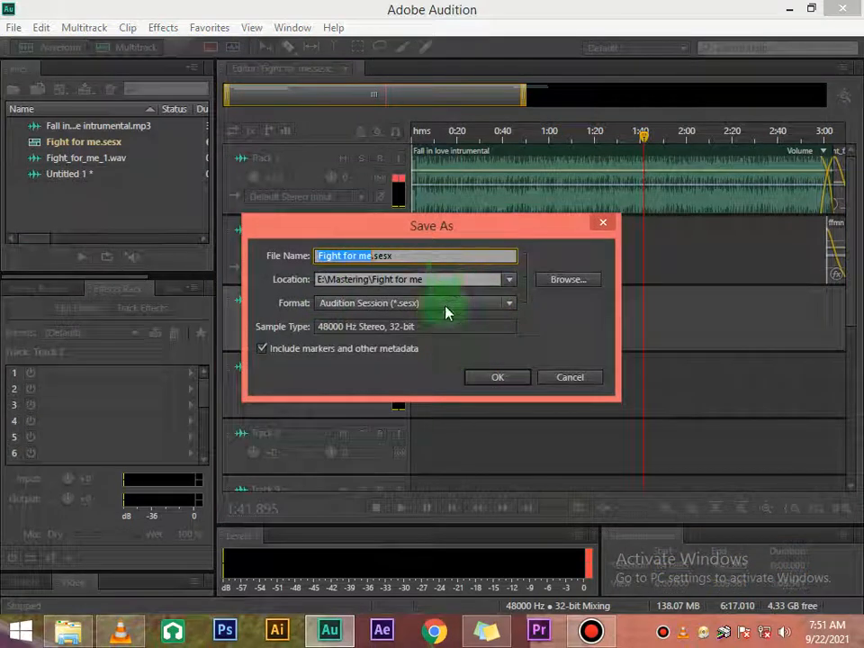
click(495, 381)
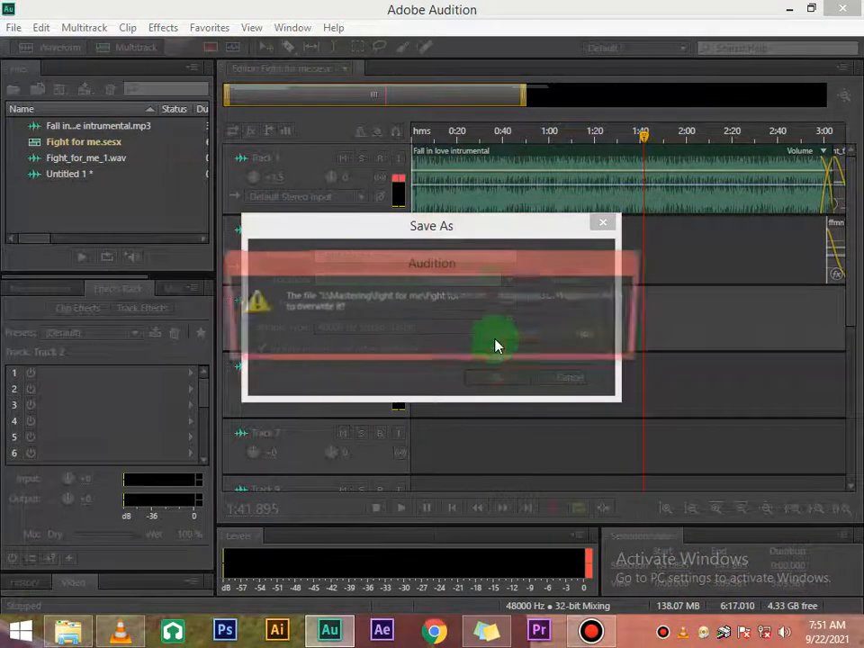
click(526, 339)
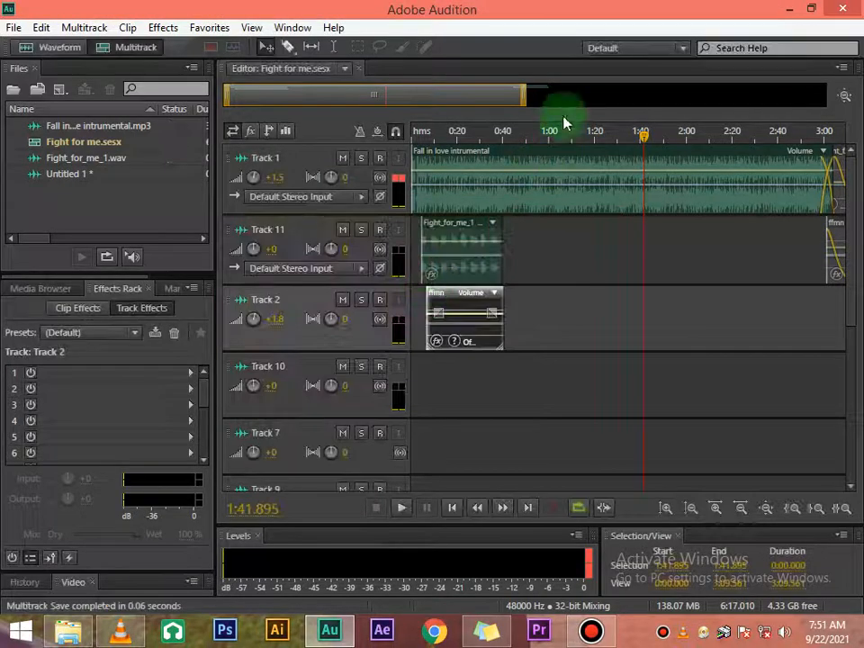
click(14, 29)
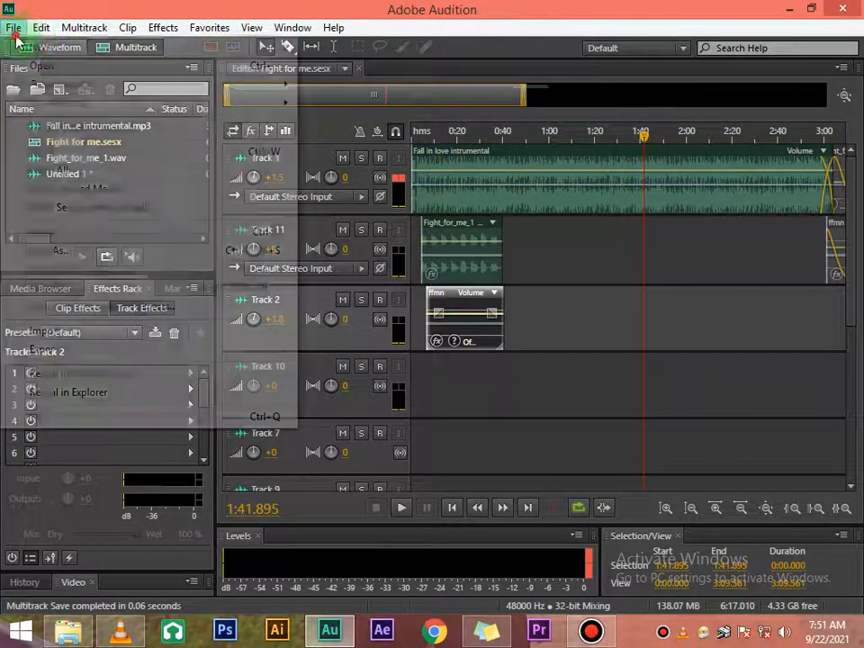
mouse_move(288, 48)
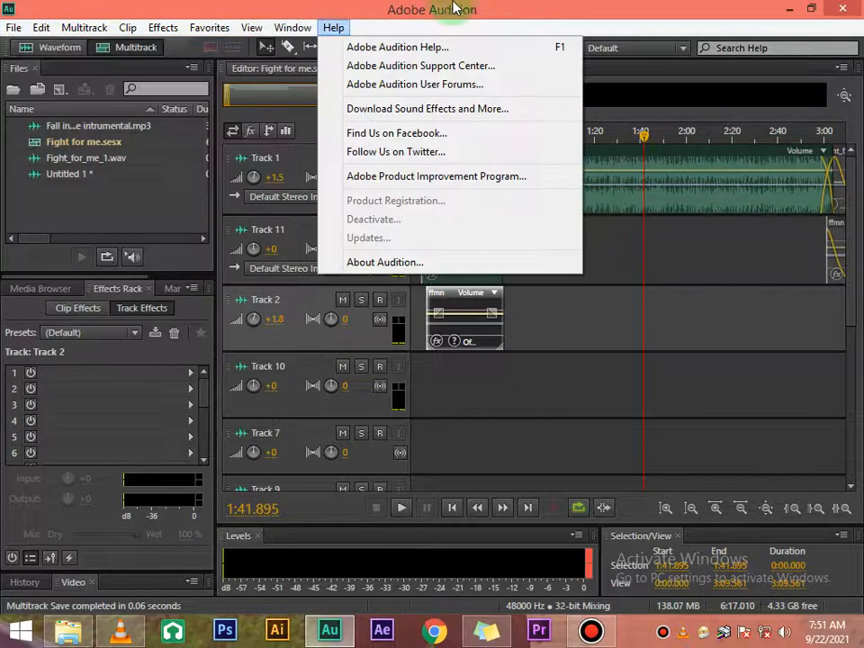
click(495, 9)
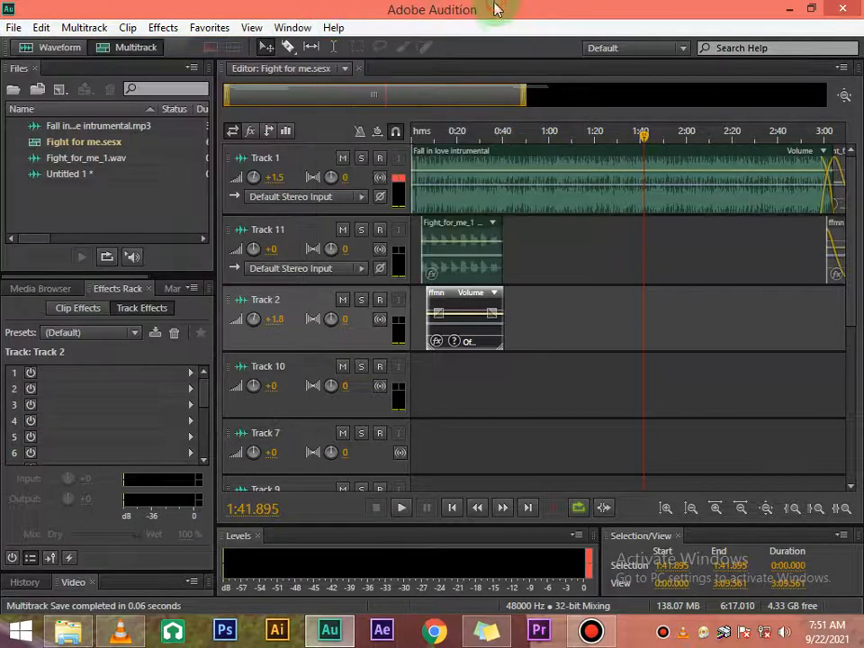
click(14, 27)
mouse_move(293, 27)
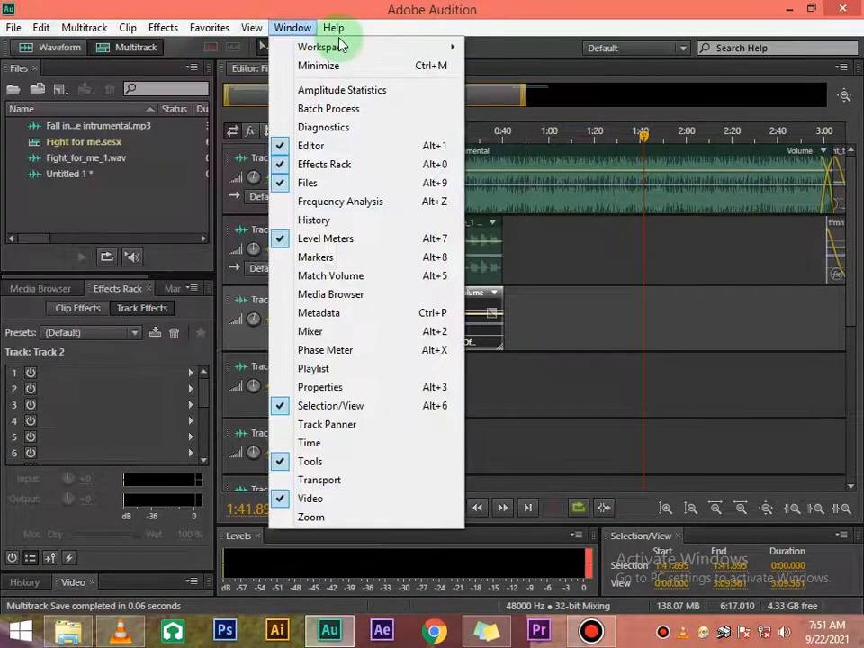
Create a new multitrack session named Agape 3 with no template, 44100 Hz sample rate, 32-bit float depth and a stereo master
click(13, 27)
click(12, 27)
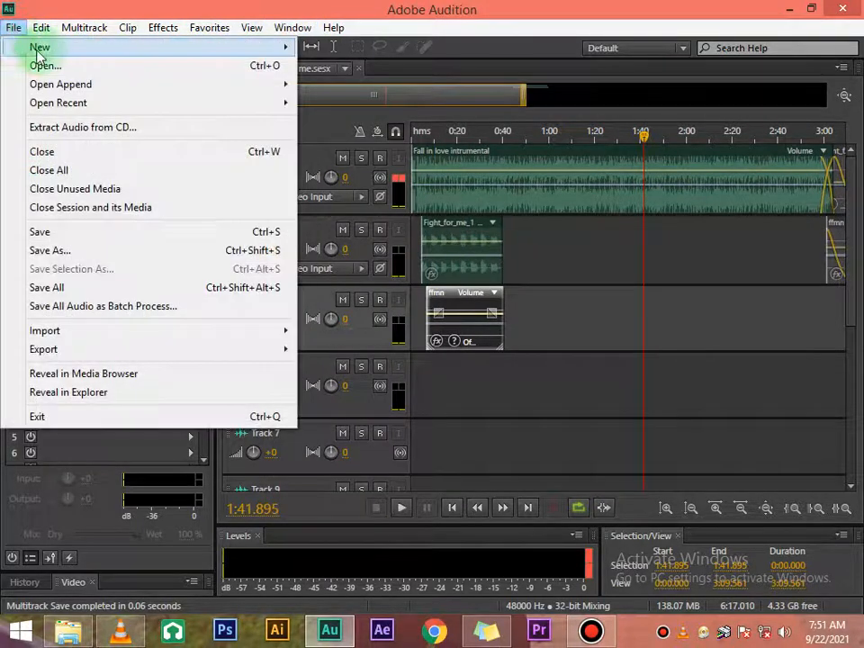
mouse_move(40, 47)
click(366, 46)
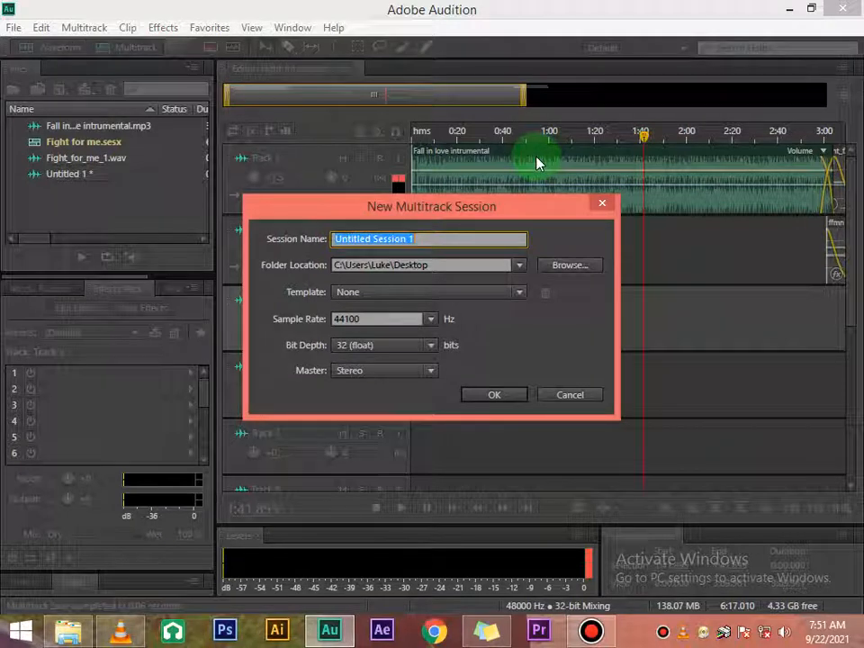
text(Agape 3)
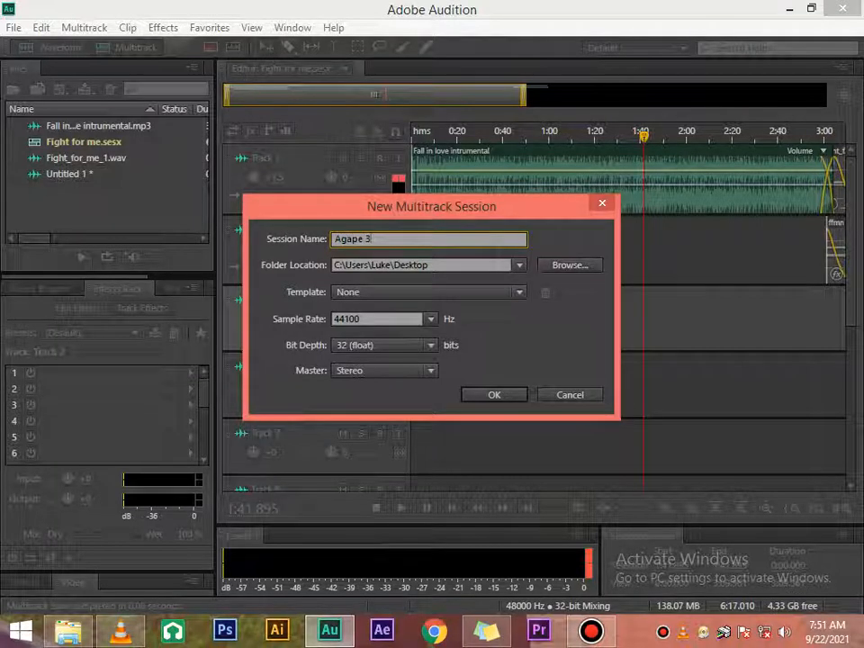
click(494, 395)
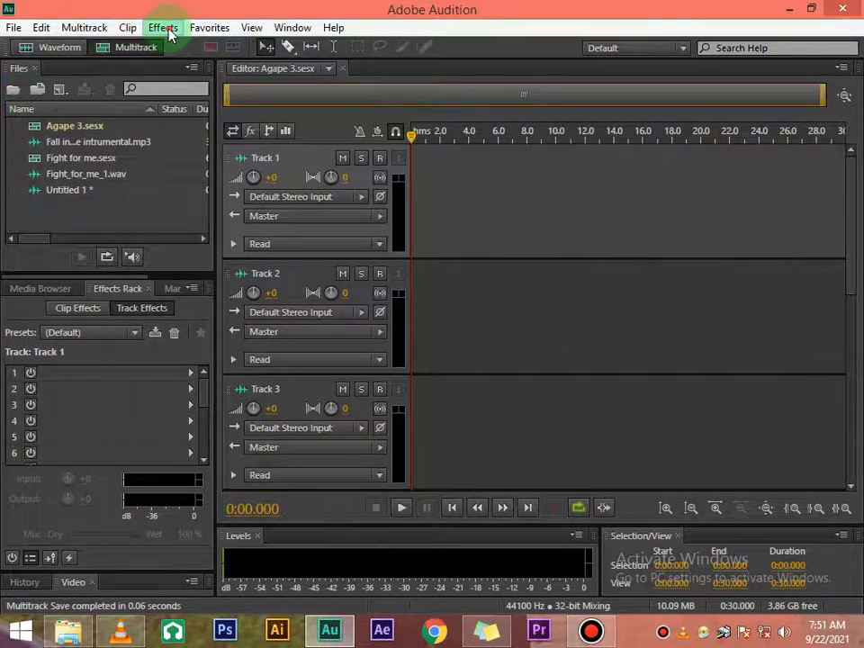
click(333, 27)
click(506, 13)
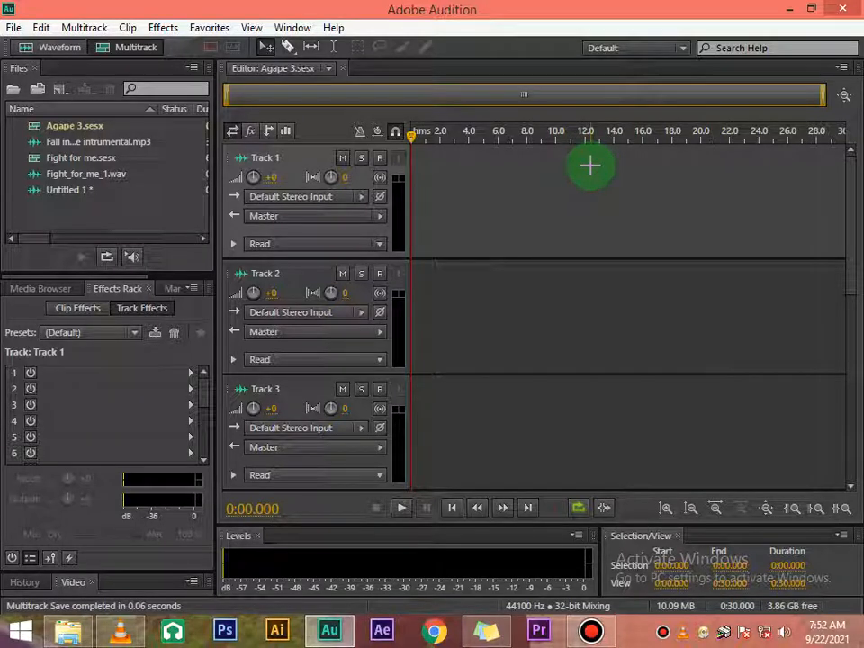
click(590, 629)
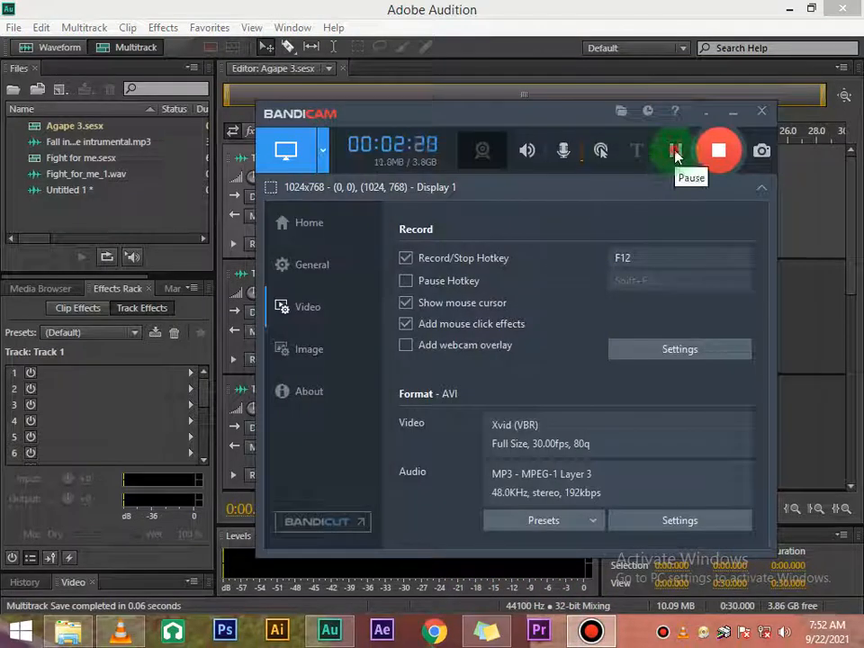
click(677, 153)
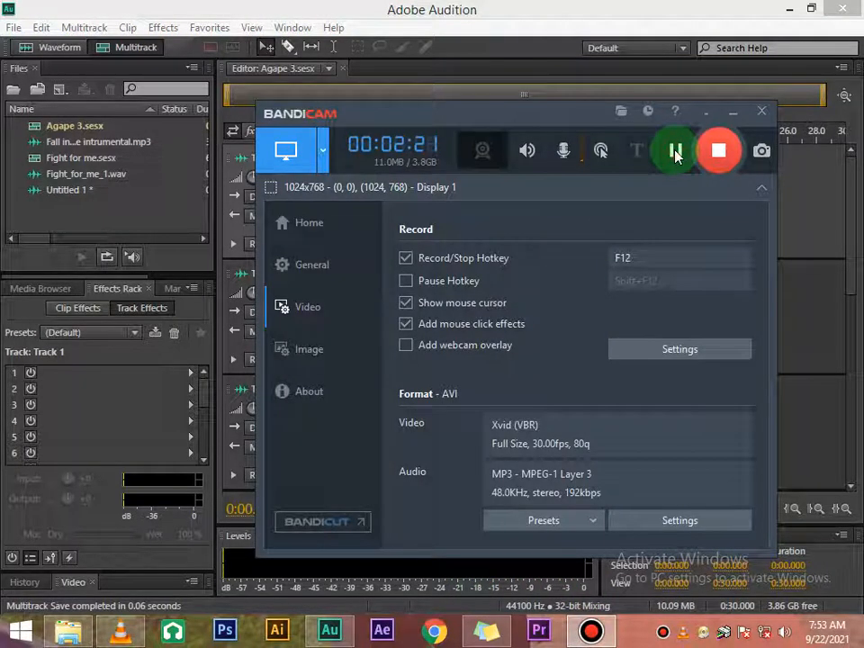
click(704, 19)
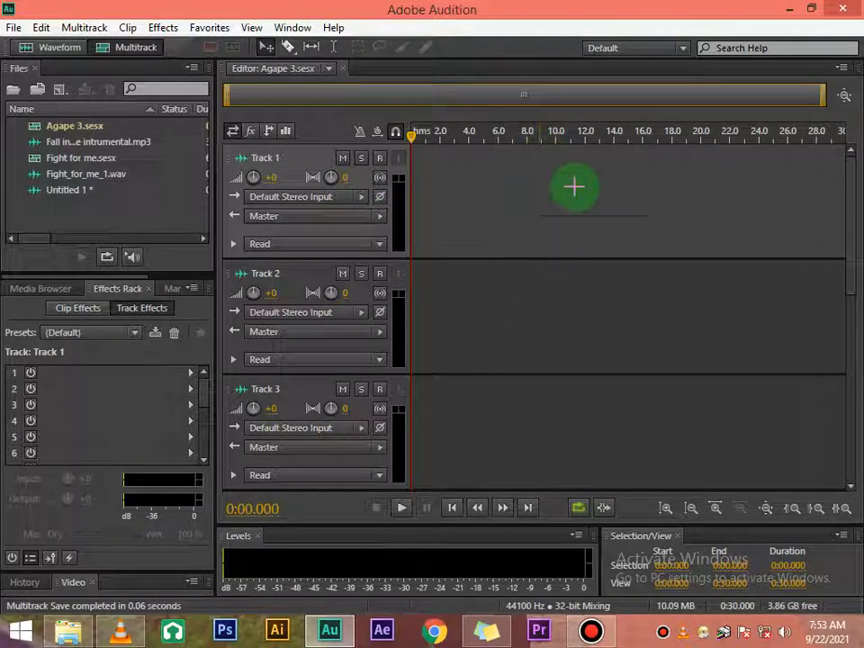
Bring the reggae drummer 1 MP3 from the desktop into the Agape 3 session at the start of Track 1
click(786, 10)
click(733, 112)
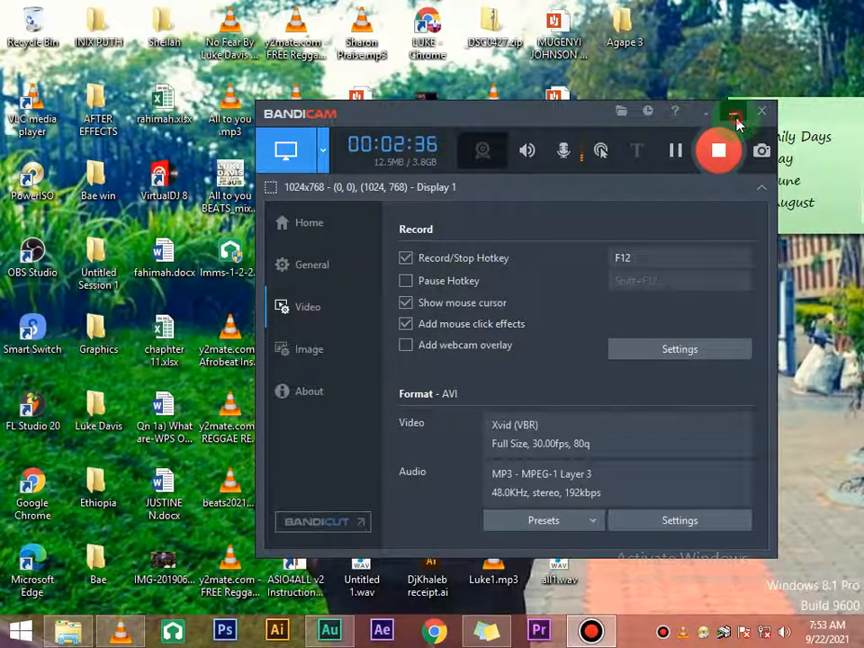
drag(501, 111, 411, 254)
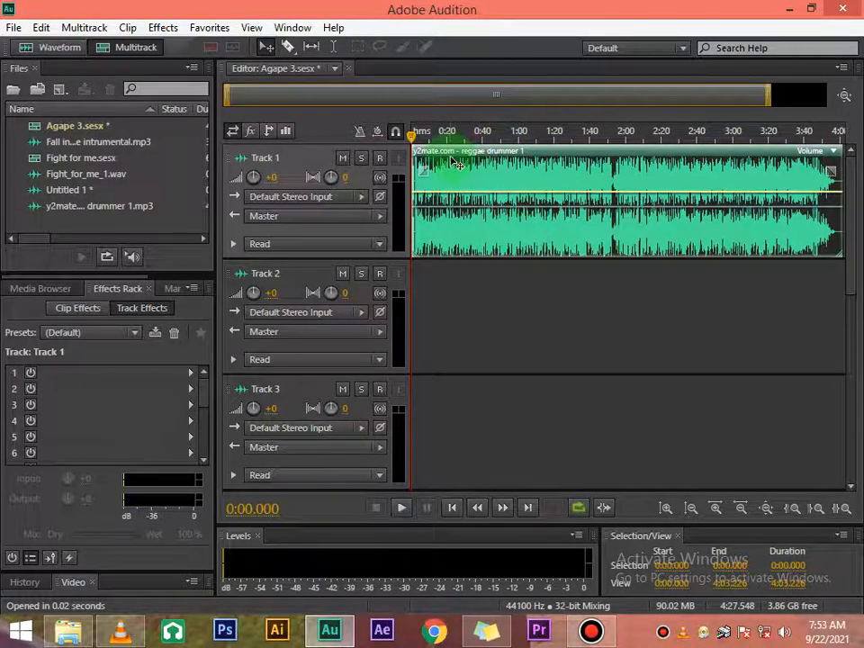
Listen to the opening seconds of the reggae drummer 1 clip, stop playback and deselect the clip
key(space)
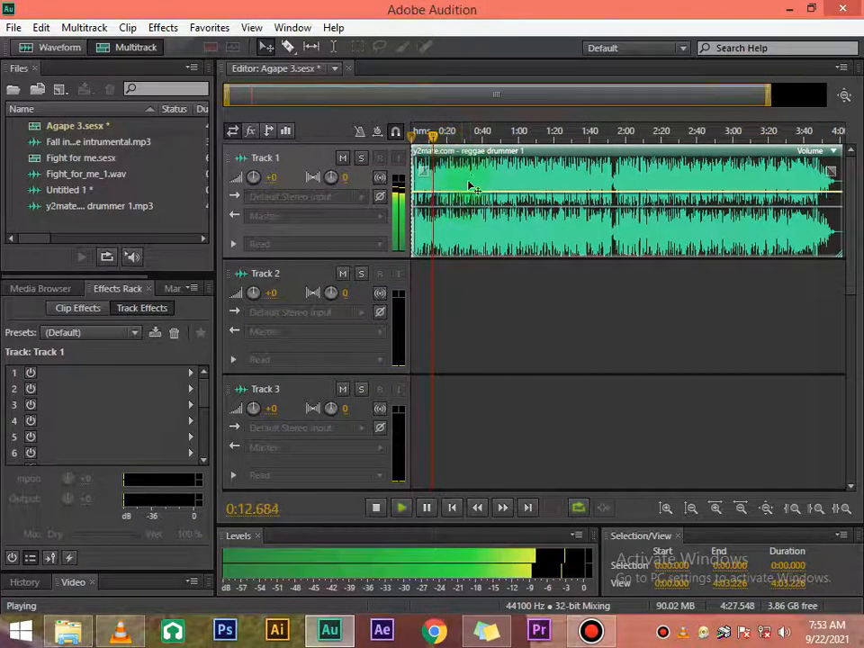
key(space)
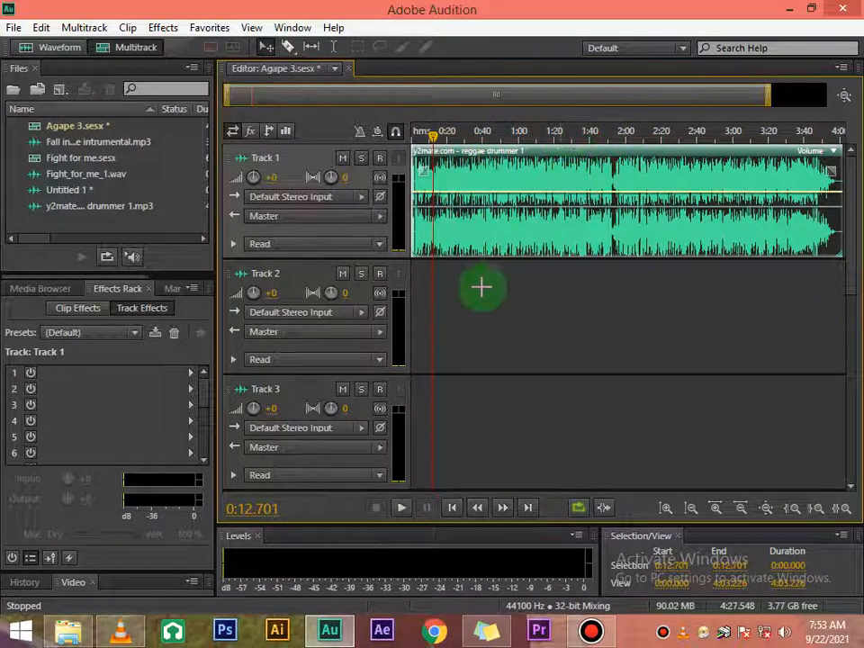
click(457, 302)
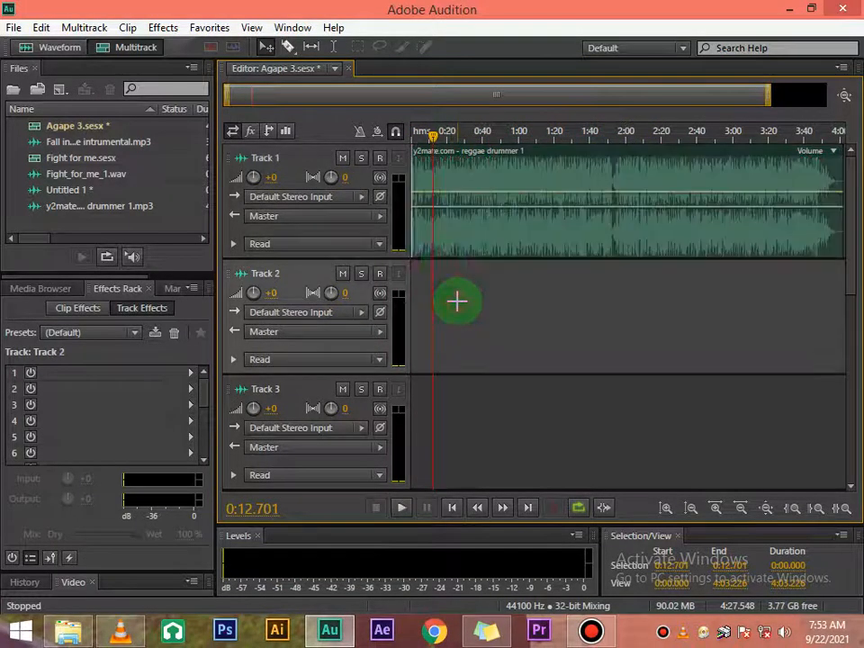
Return to the Fight for me.sesx session by opening it from the recent files
click(38, 30)
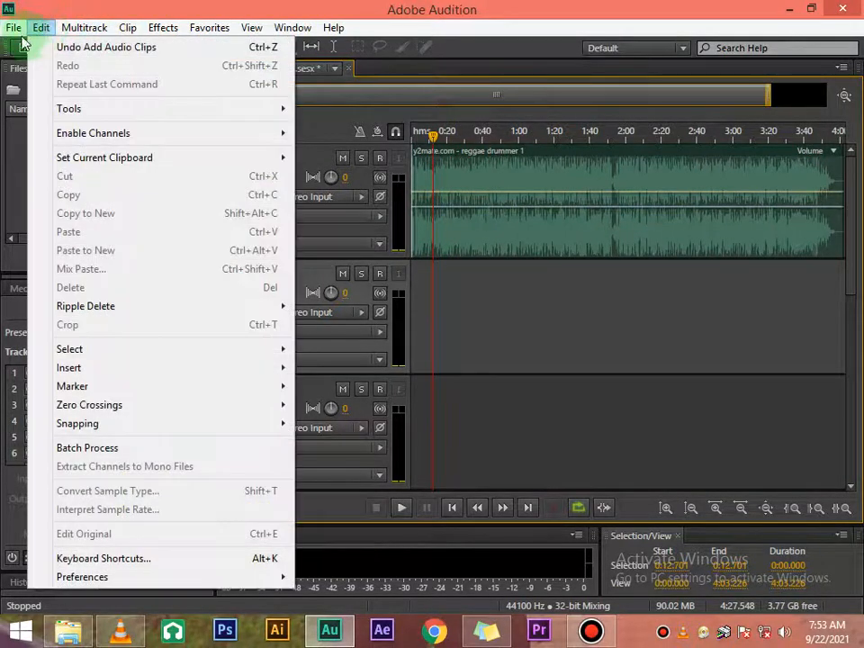
click(20, 34)
click(20, 34)
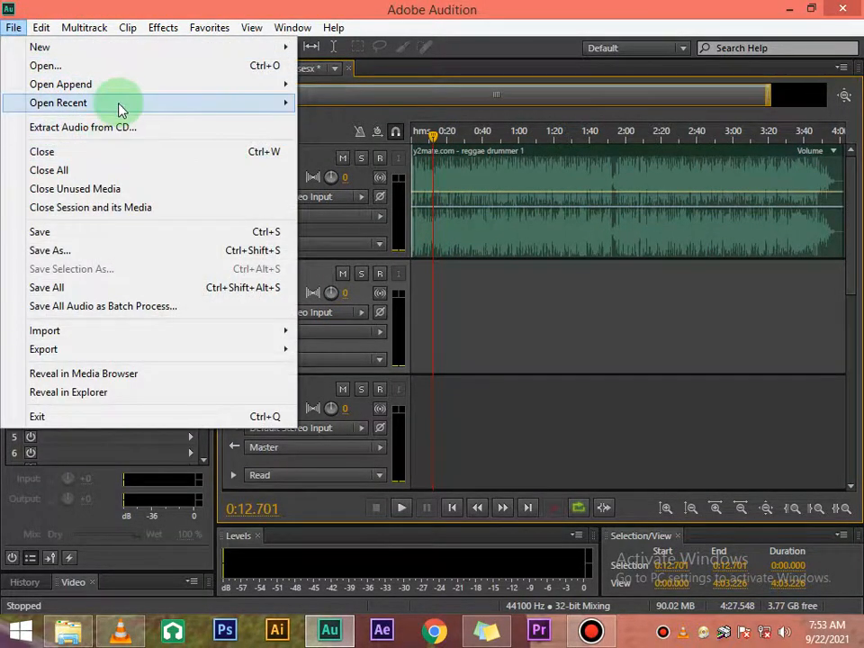
mouse_move(284, 101)
click(329, 121)
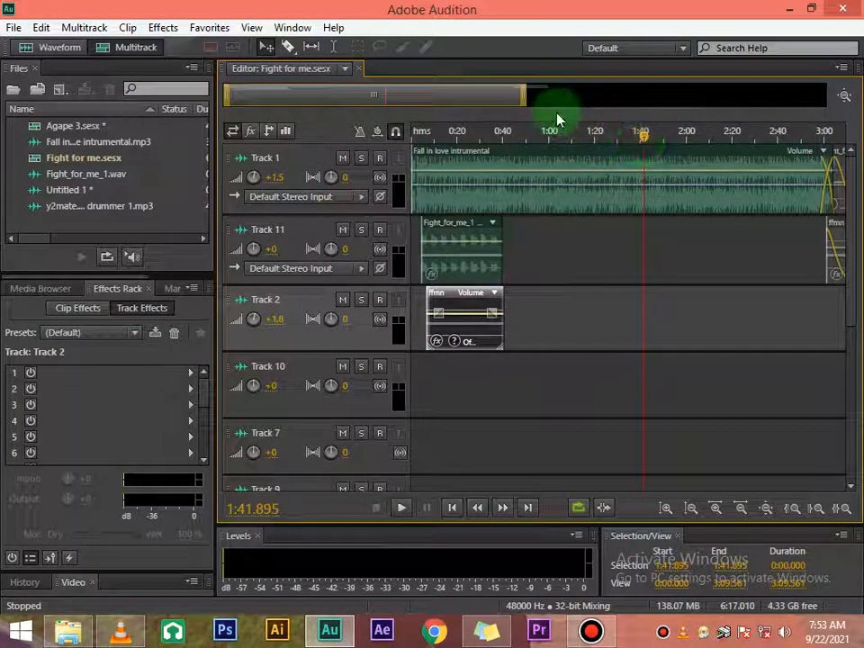
Delete the ffmn clips from Track 2 and Track 11, plus the short clip at the end of Track 1
drag(523, 104, 603, 94)
drag(594, 137, 469, 258)
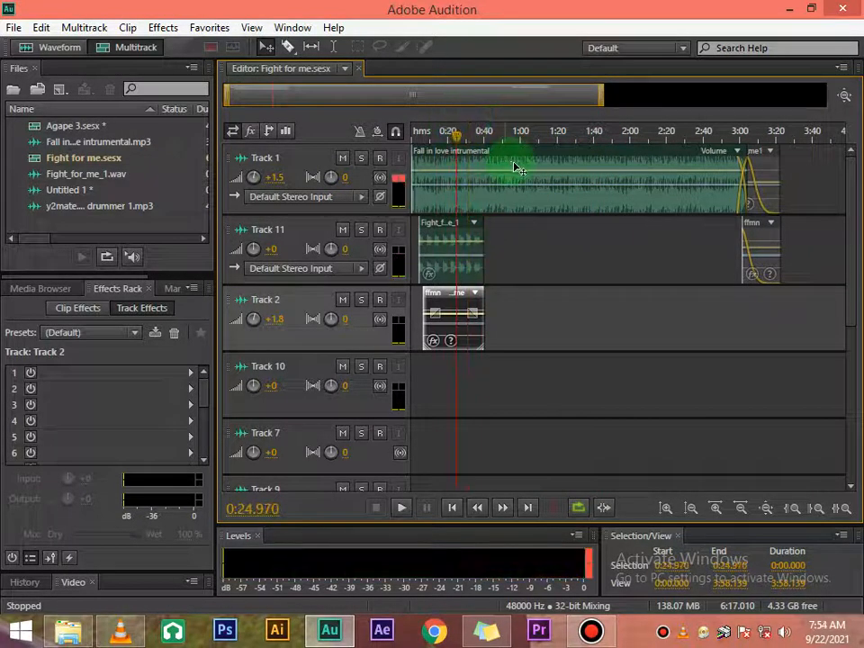
click(532, 159)
click(452, 236)
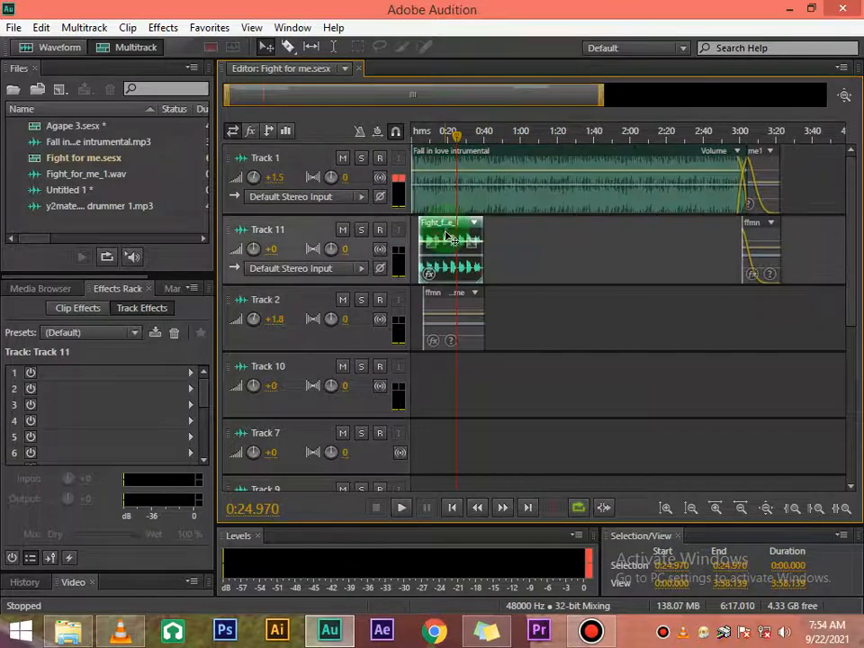
click(454, 295)
drag(454, 300, 754, 233)
click(750, 230)
key(Delete)
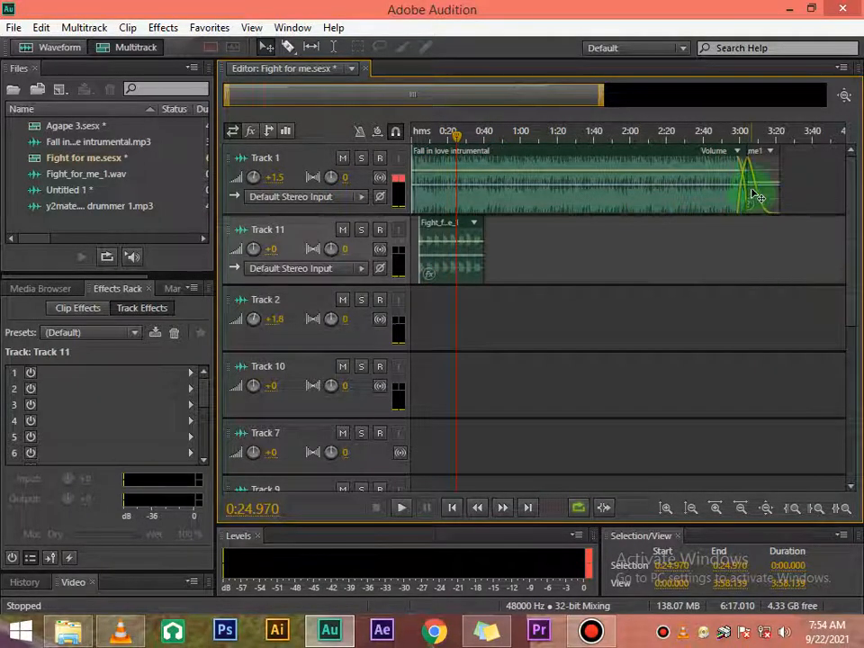
click(759, 151)
key(Delete)
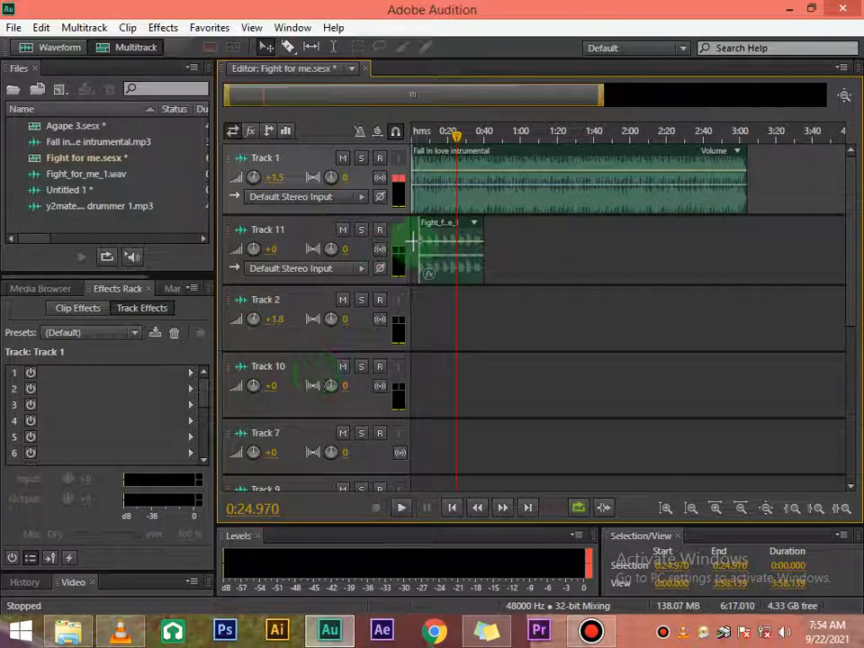
Shift the Fight_for_me_1 vocal clip on Track 11 to start at about 8.5 seconds
mouse_move(449, 240)
mouse_down()
mouse_move(551, 230)
mouse_move(461, 243)
mouse_up()
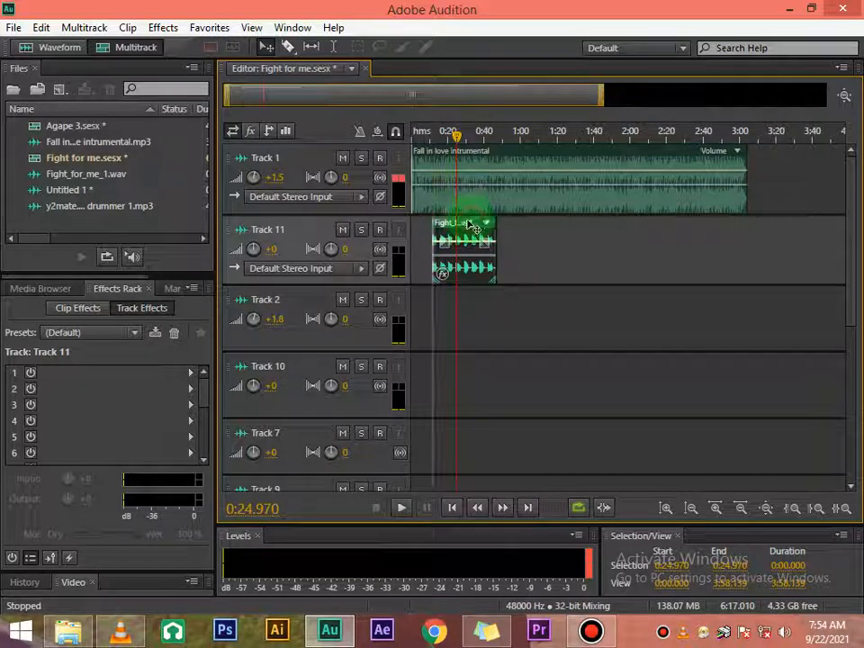
drag(478, 225, 471, 225)
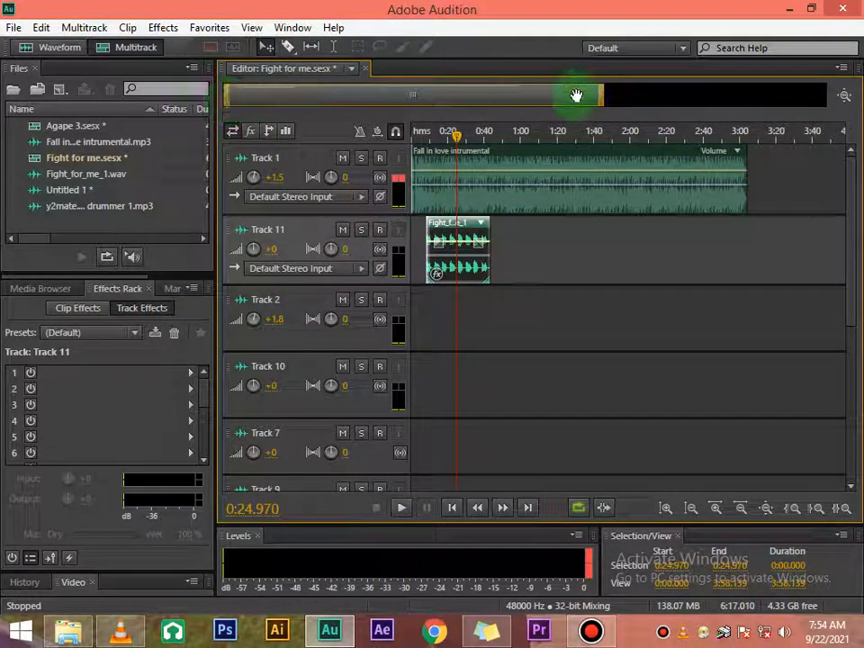
Play the session from about 0:02.2 to hear the Fight_for_me_1 clip against the Track 1 instrumental
drag(601, 99, 320, 159)
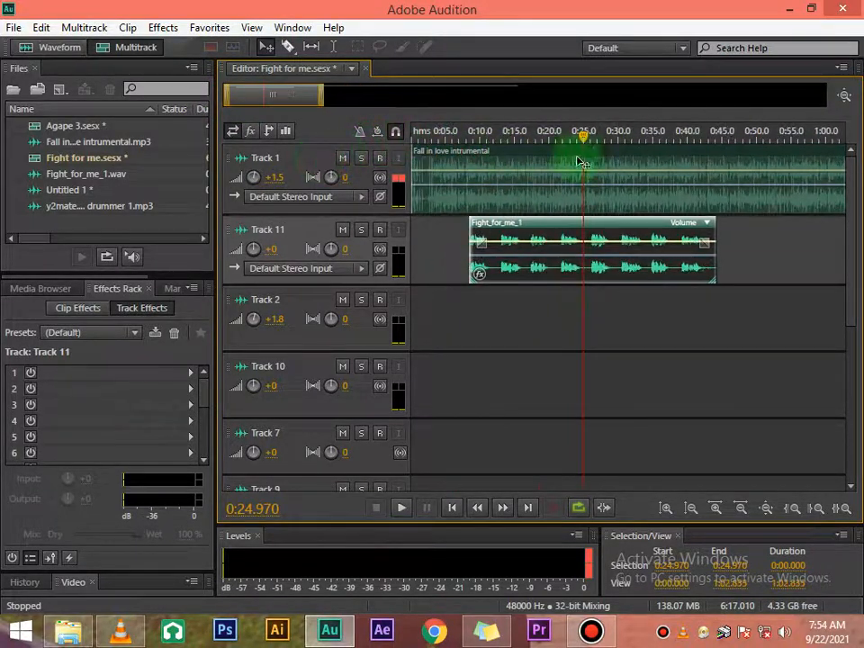
drag(558, 148, 427, 163)
key(space)
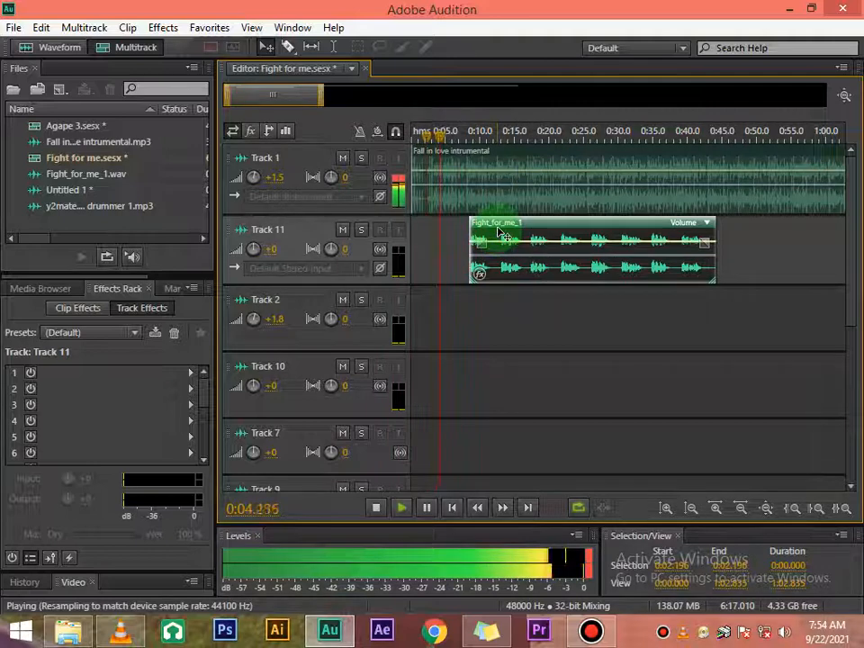
Move the Fight_for_me_1 clip on Track 11 to start at about 5.4 s and play from about 4.1 s to check its timing
key(space)
drag(501, 225, 481, 230)
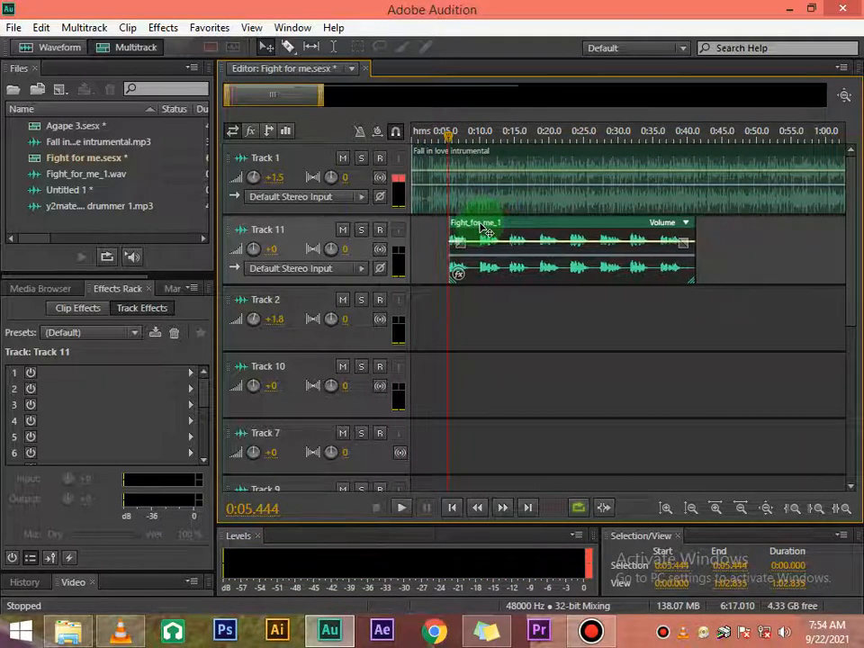
click(442, 142)
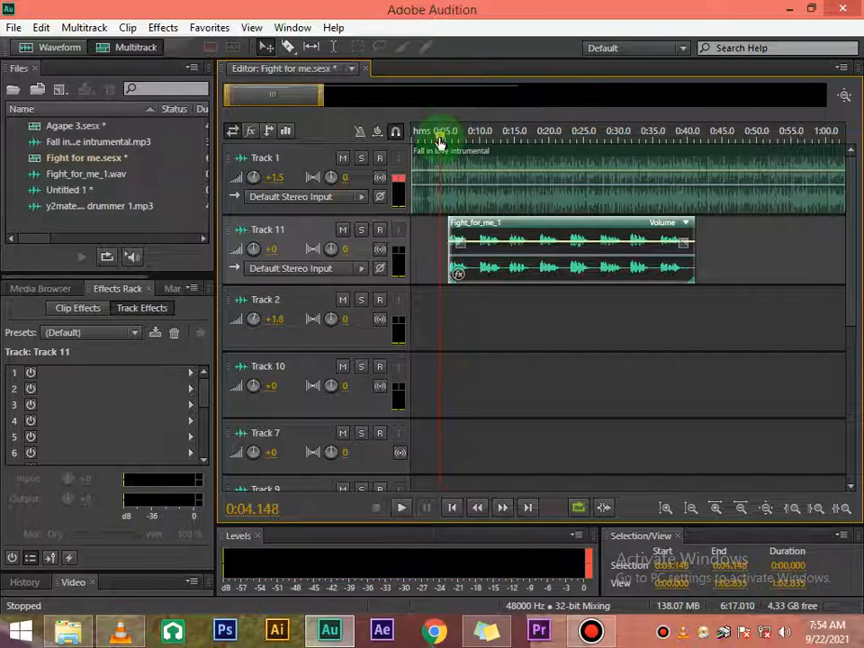
key(space)
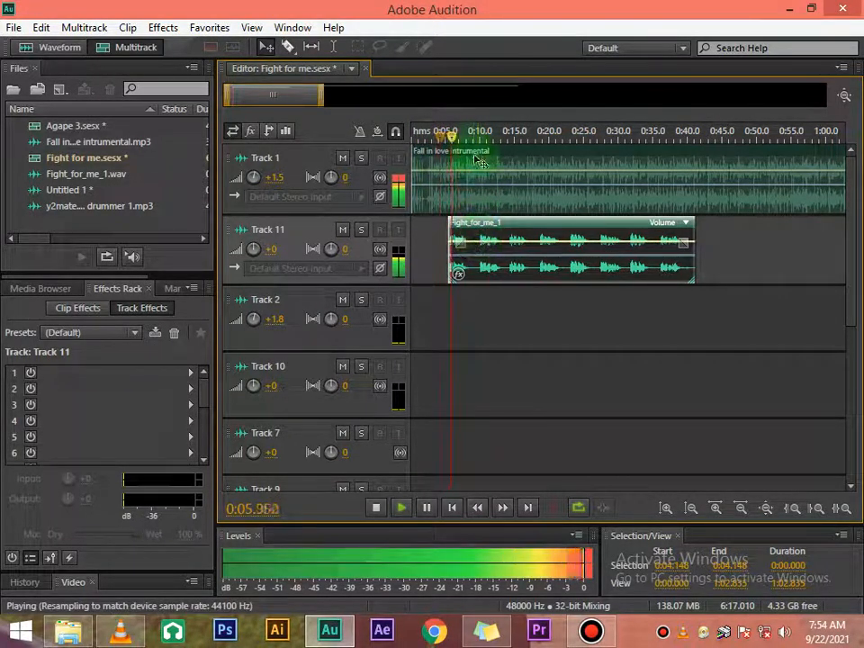
key(space)
click(445, 140)
key(space)
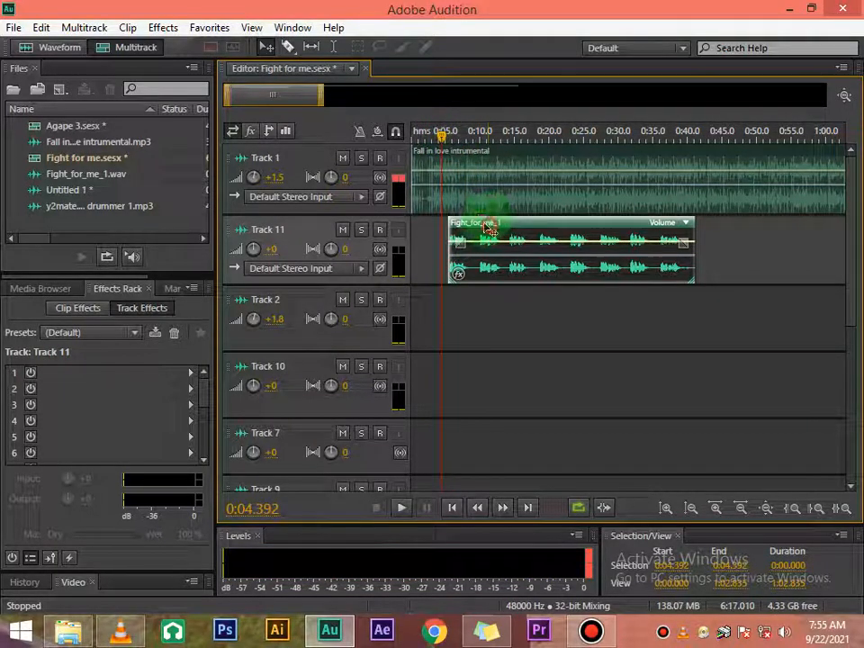
Move the Fight_for_me_1 clip on Track 11 to start at about 4.4 s and audition it from about 2.4 s
drag(486, 228, 479, 227)
click(428, 140)
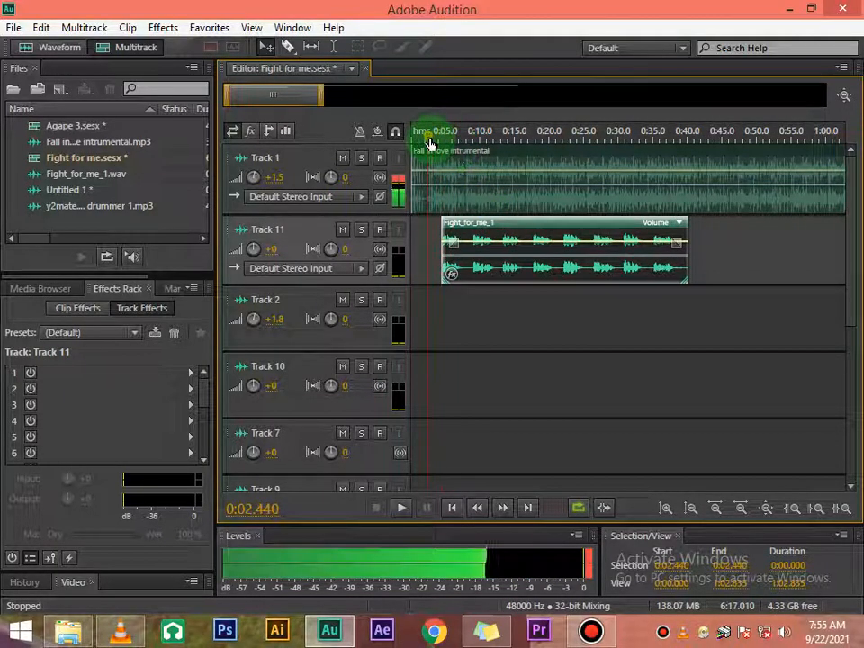
key(space)
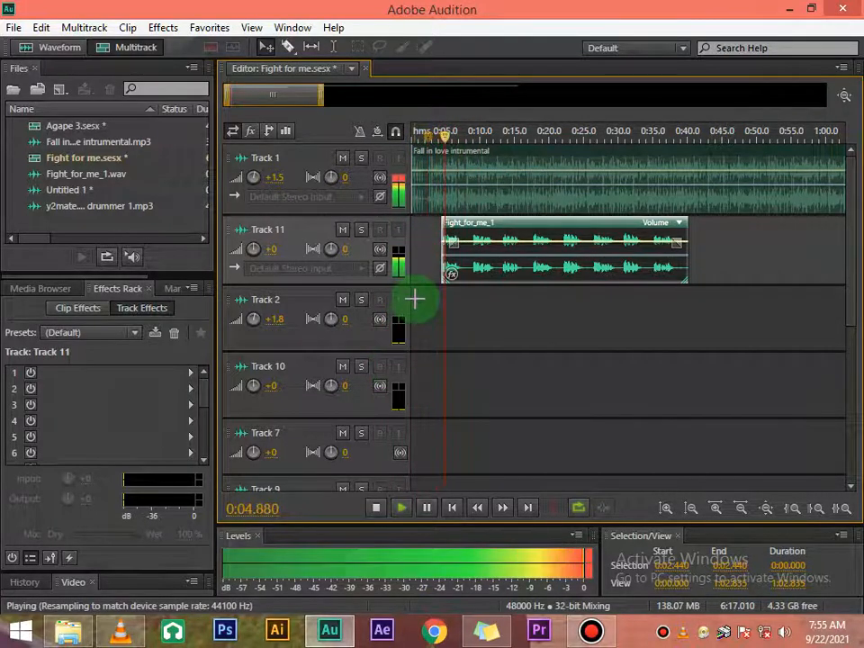
key(space)
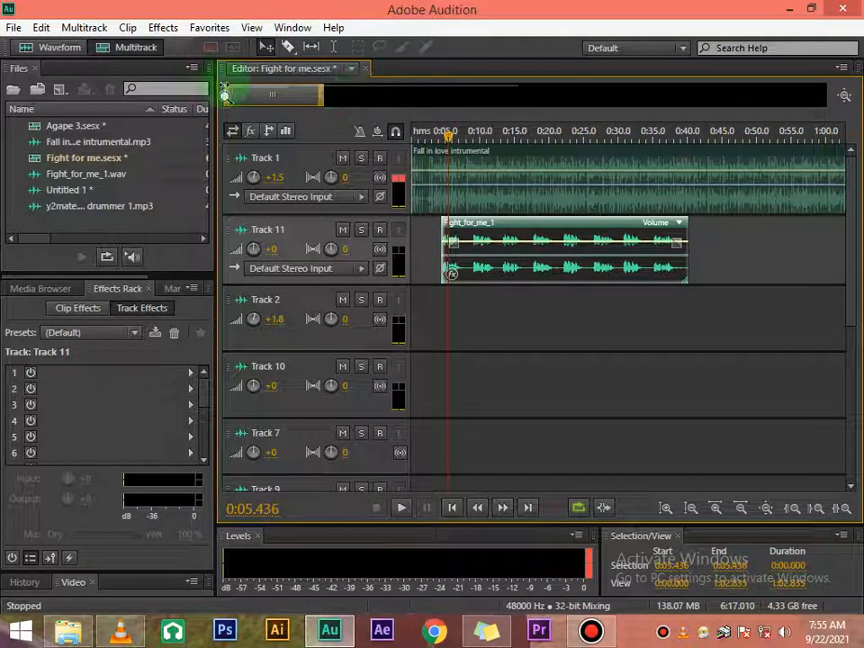
Align the start of the Fight_for_me_1 clip with the playhead at about 4.8 s and listen to the entry
drag(230, 101, 246, 98)
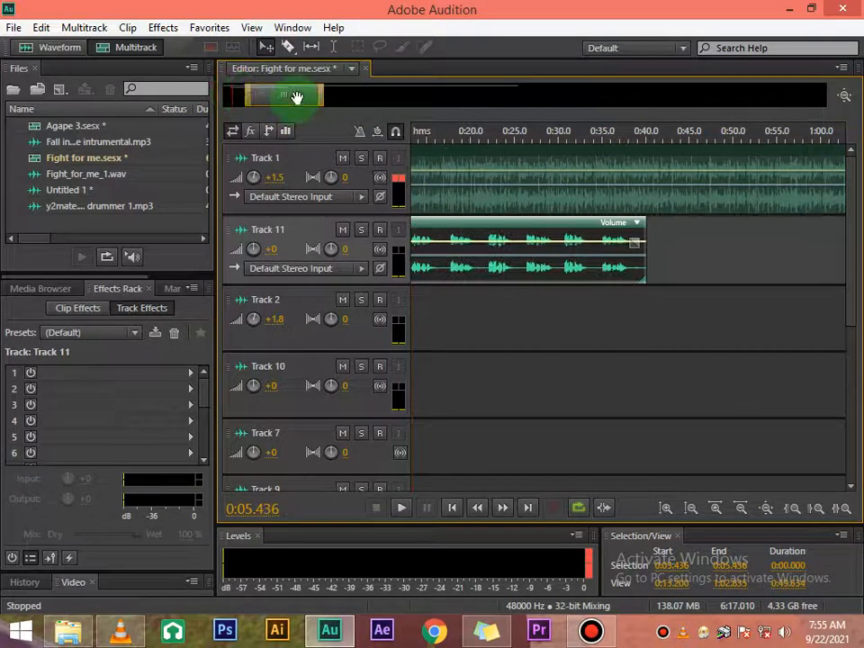
drag(309, 97, 274, 101)
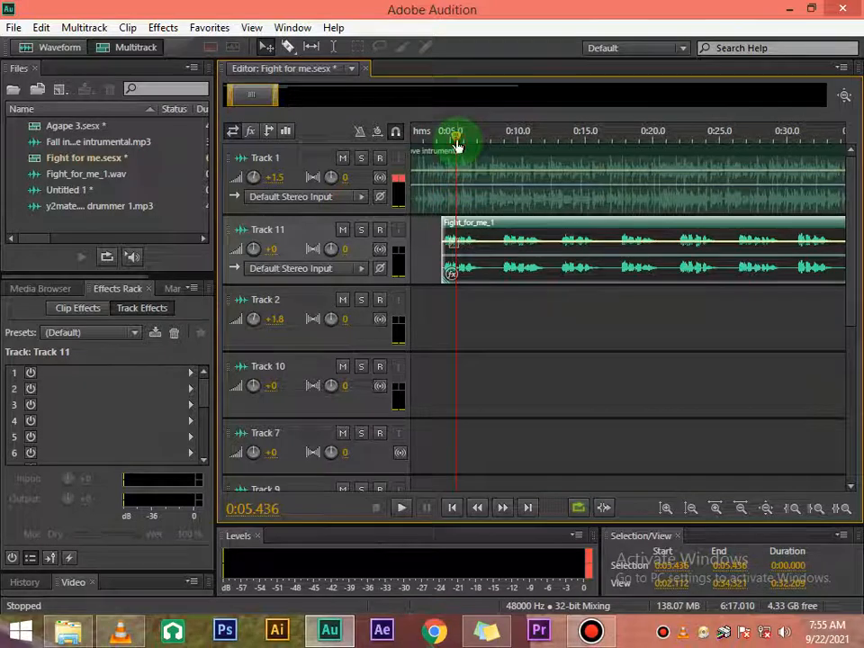
drag(457, 142, 450, 148)
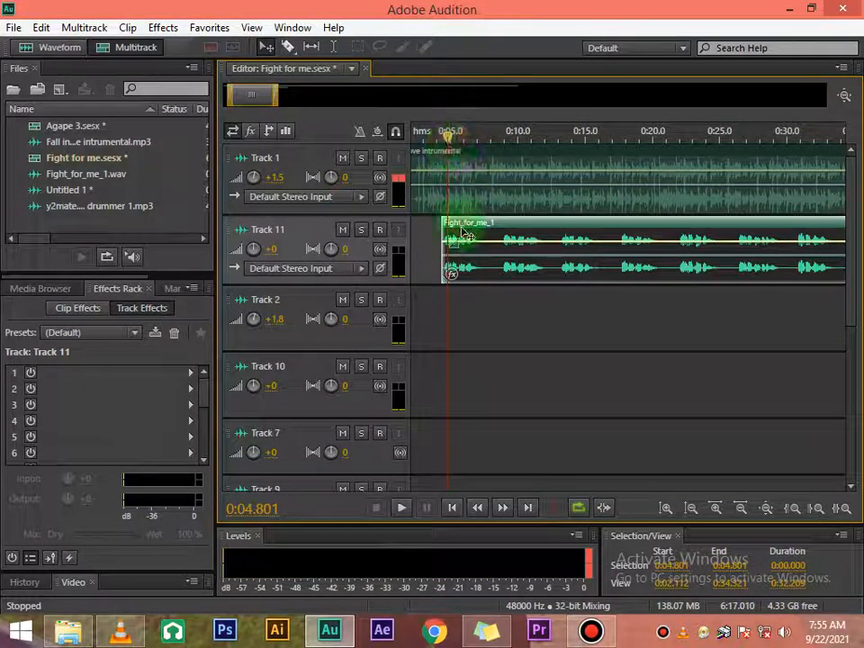
drag(465, 235, 472, 235)
key(space)
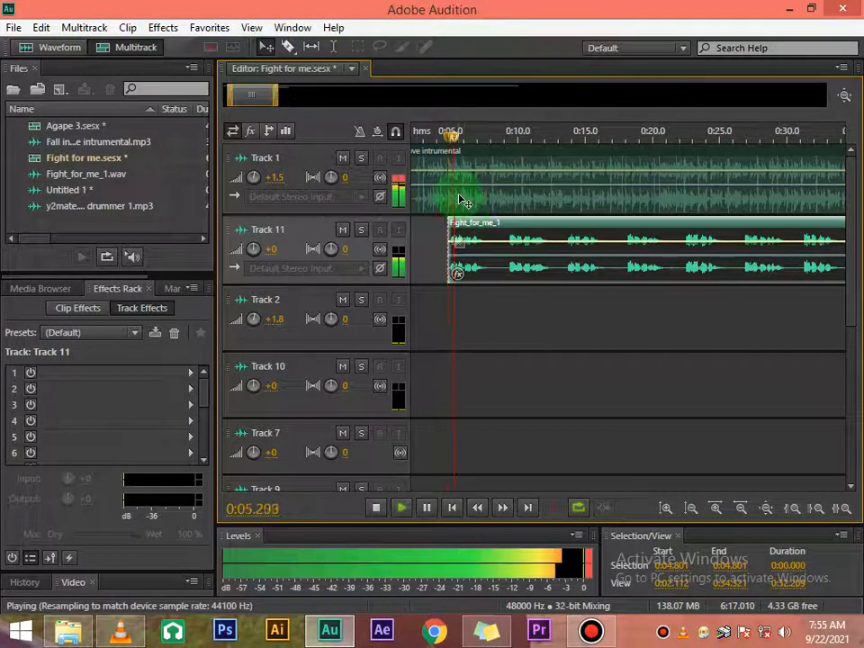
click(458, 135)
mouse_move(455, 137)
mouse_down()
mouse_move(438, 135)
mouse_move(452, 135)
mouse_up()
key(space)
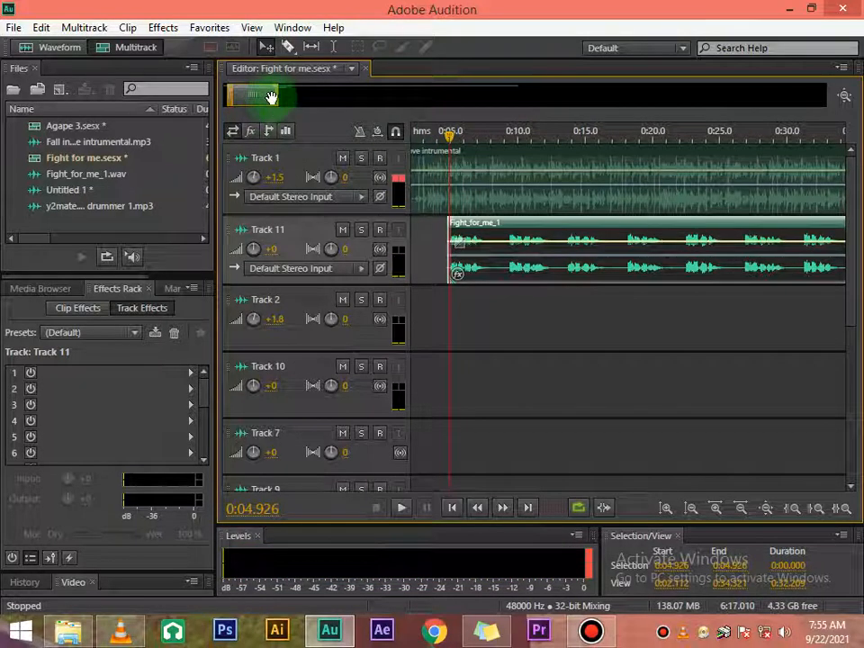
Shift the Fight_for_me_1 clip to start at about 4.6 s so its first vocal meets the beat, and play from about 3.8 s
drag(278, 101, 235, 105)
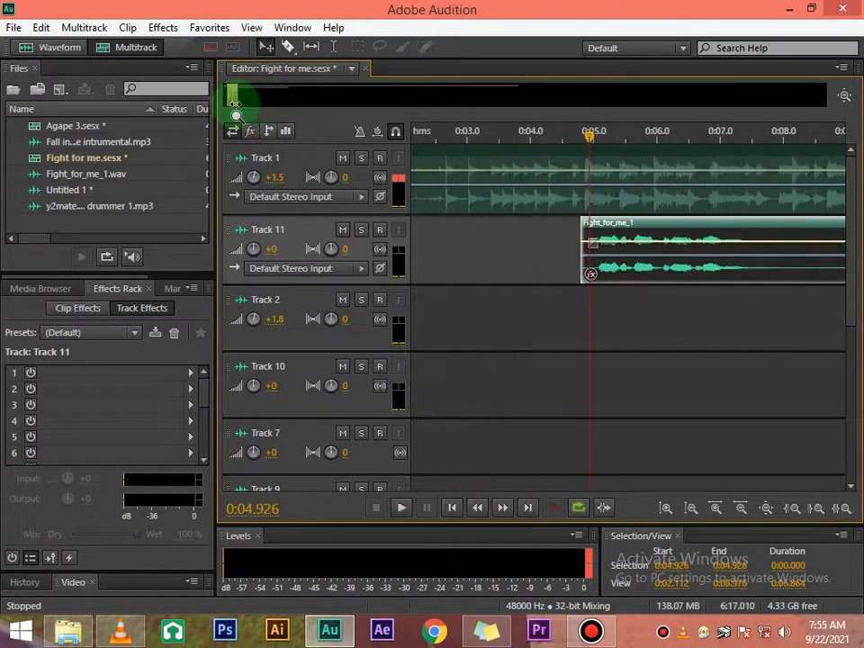
drag(592, 139, 560, 144)
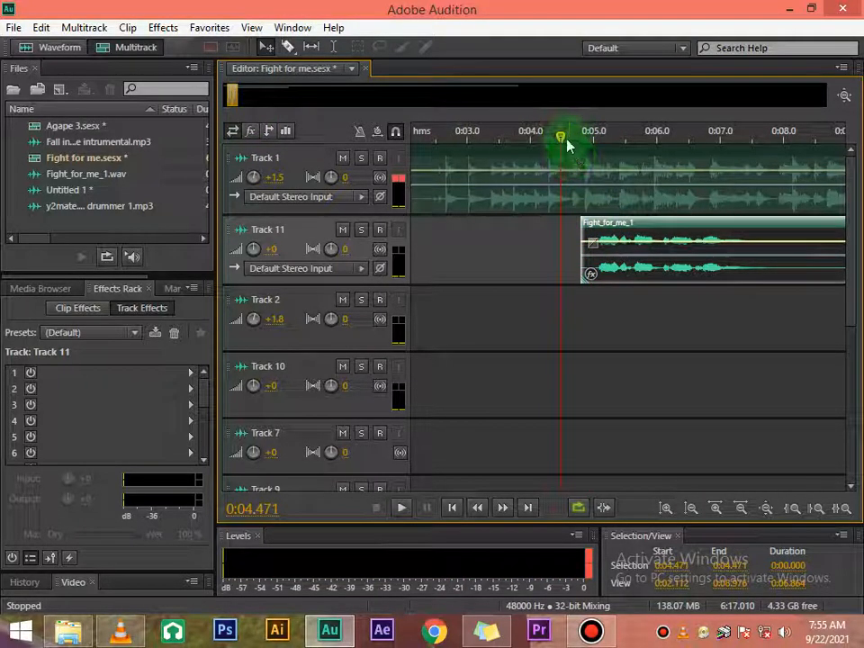
drag(565, 141, 583, 139)
mouse_move(613, 236)
mouse_down()
mouse_move(620, 227)
mouse_move(616, 172)
mouse_move(609, 239)
mouse_move(619, 252)
mouse_move(610, 251)
mouse_up()
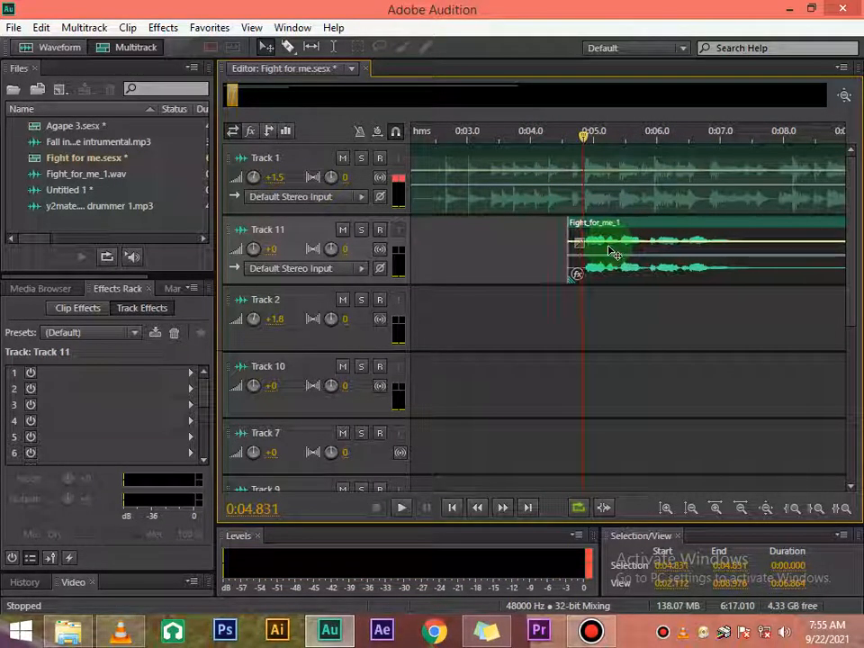
drag(583, 139, 516, 160)
key(space)
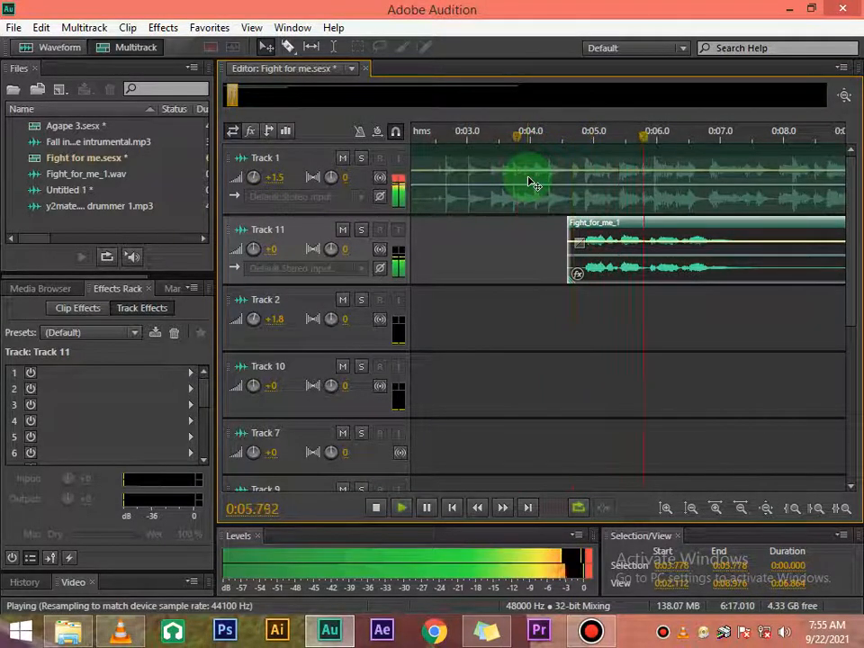
key(space)
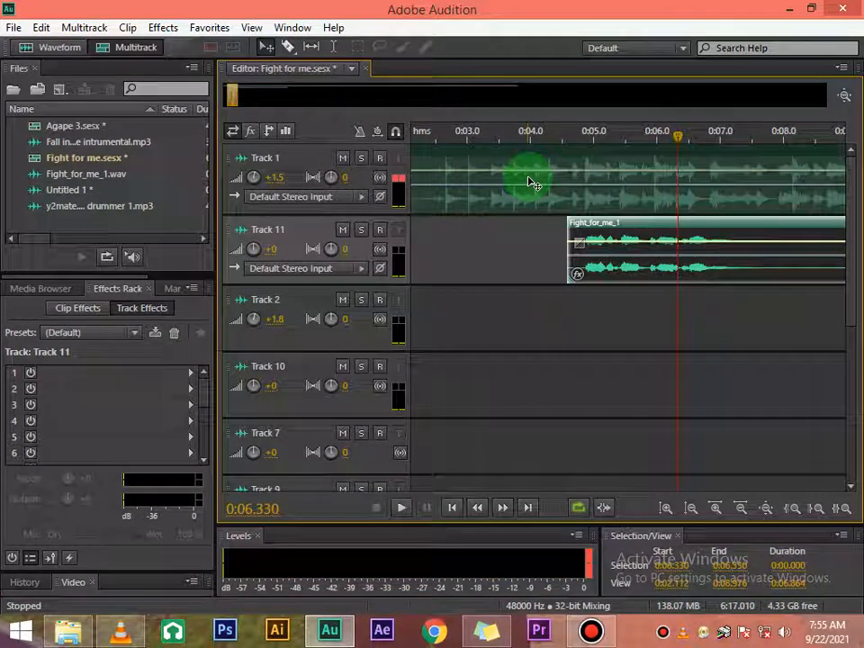
Play the session from about 3.7 s to check the Fight_for_me_1 vocal against the instrumental over several phrases
drag(236, 104, 302, 102)
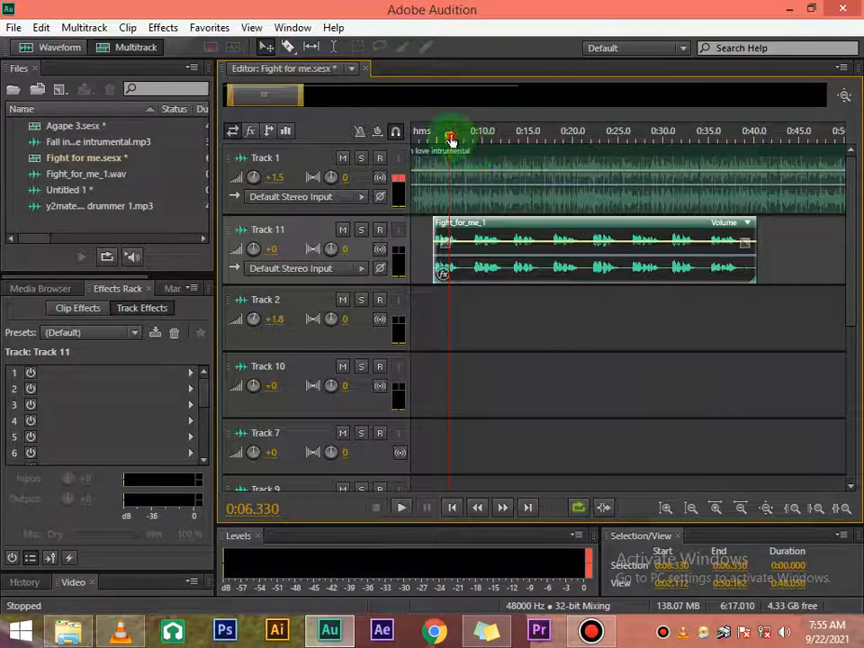
drag(449, 139, 424, 142)
key(space)
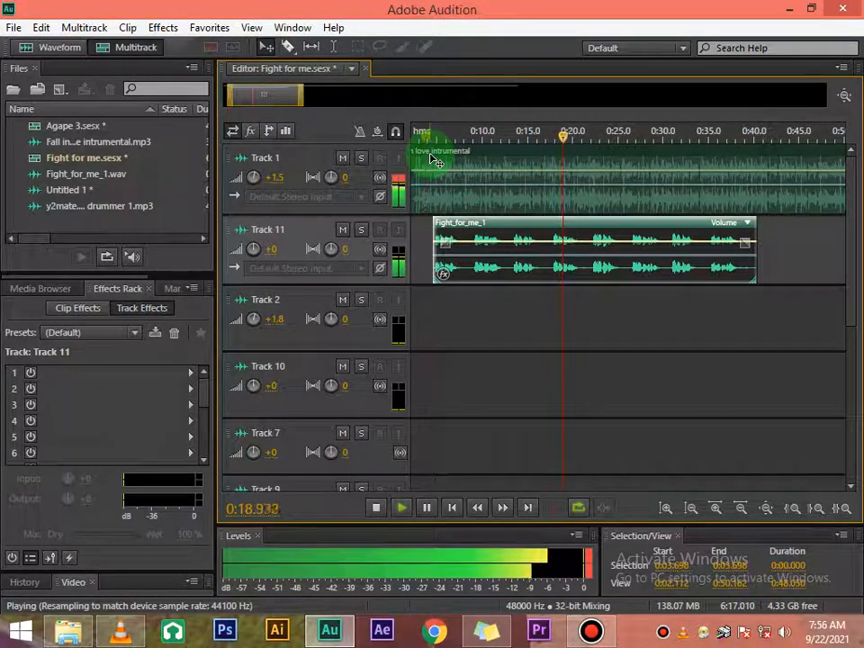
key(space)
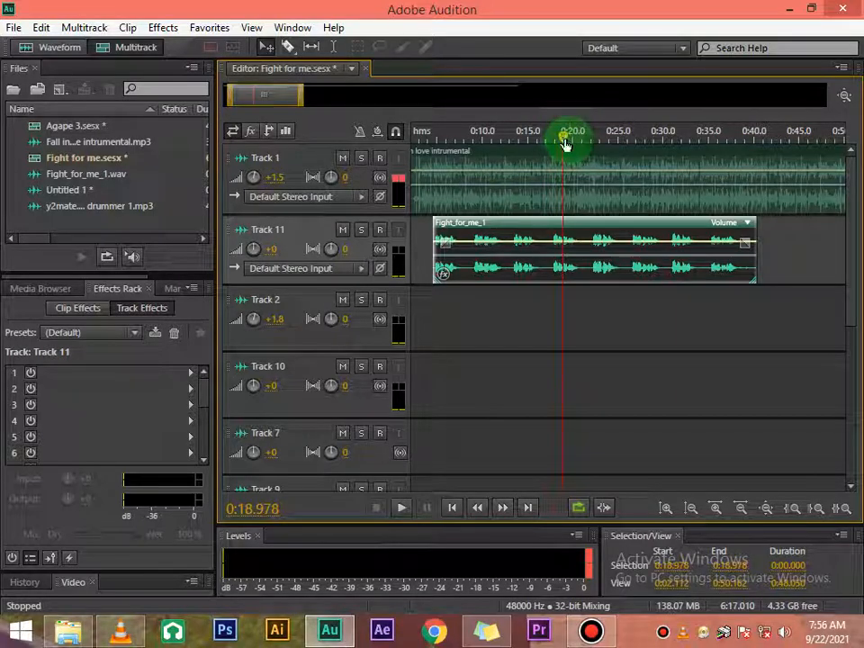
Import all1.wav from the desktop onto Track 2 of the Fight for me session
click(791, 13)
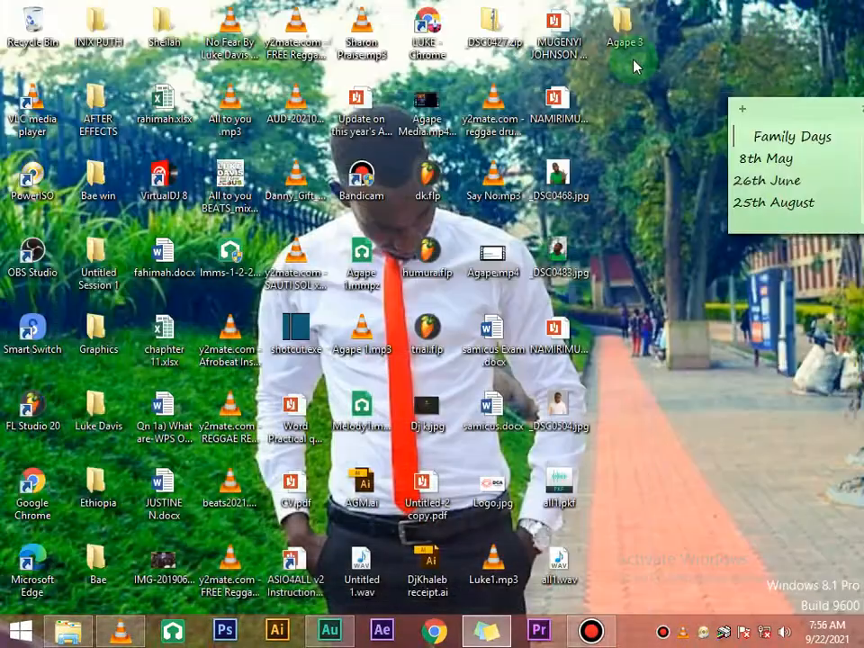
right_click(635, 96)
click(652, 145)
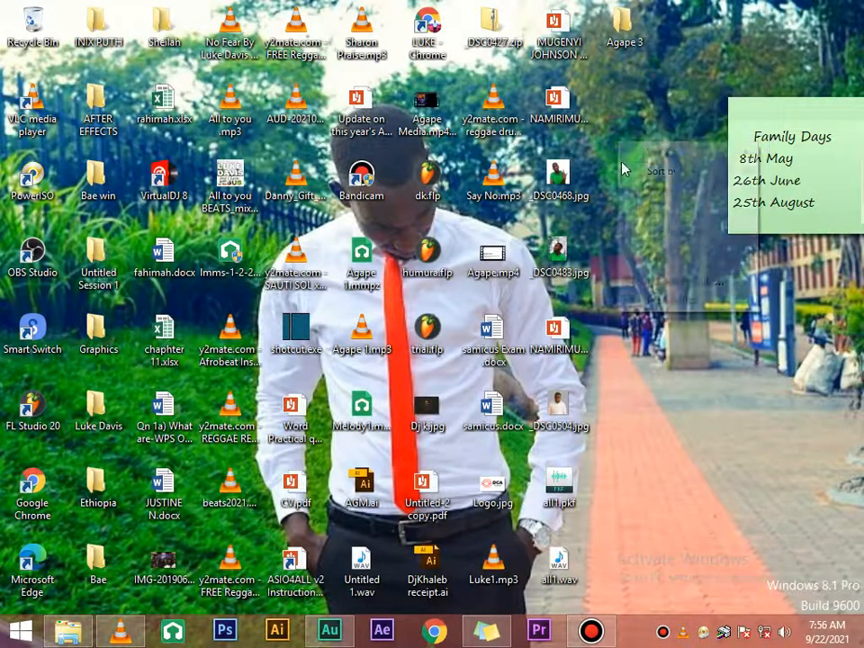
right_click(614, 141)
click(627, 189)
right_click(600, 148)
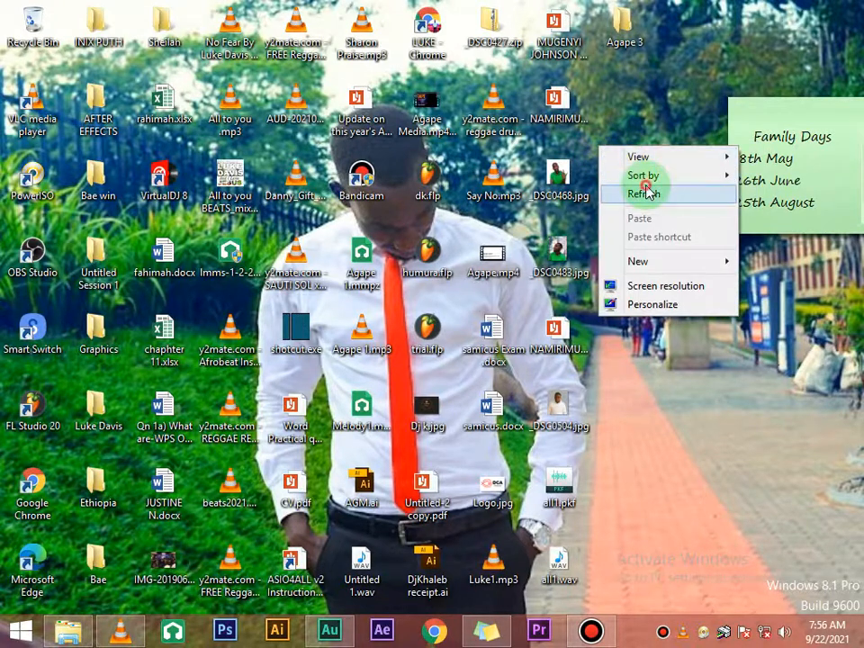
click(644, 193)
drag(580, 590, 478, 339)
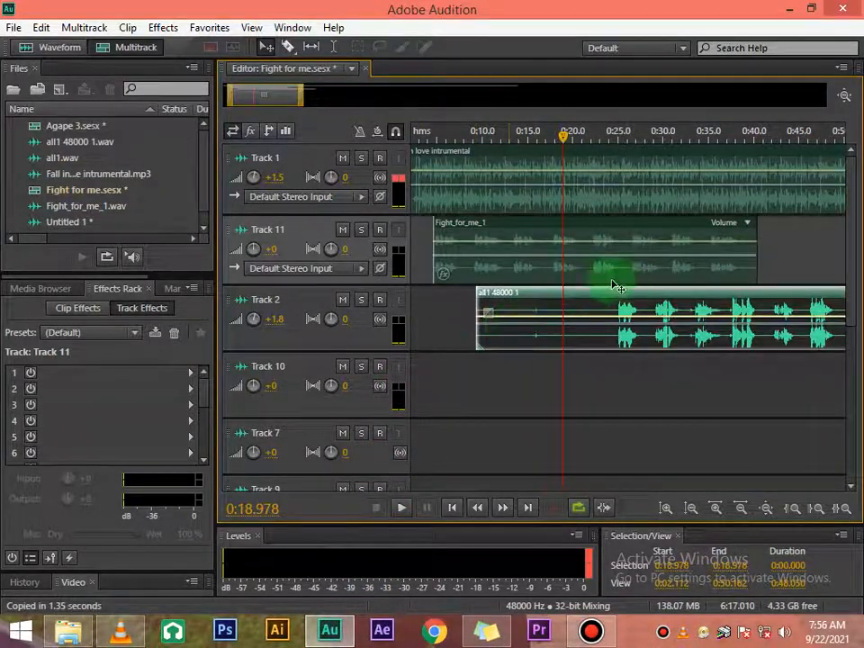
Split the all1 clip on Track 2 just before its first vocal and delete the silent lead-in
drag(636, 305, 608, 305)
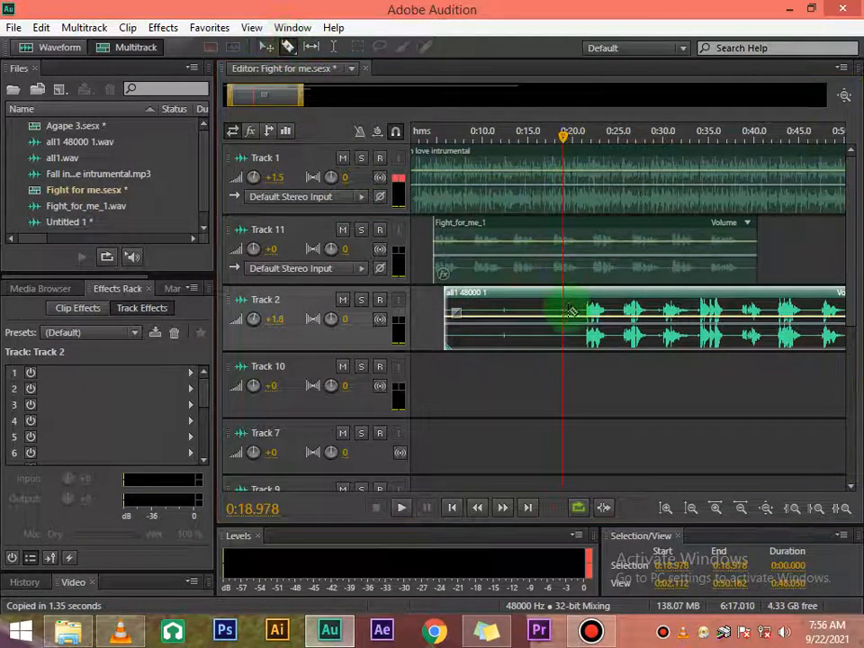
click(587, 335)
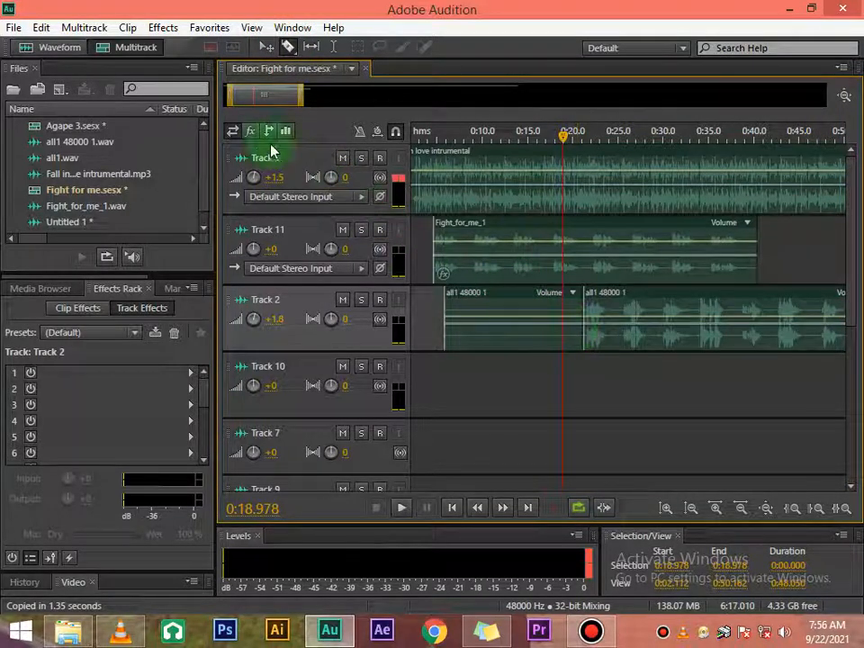
click(263, 47)
click(463, 299)
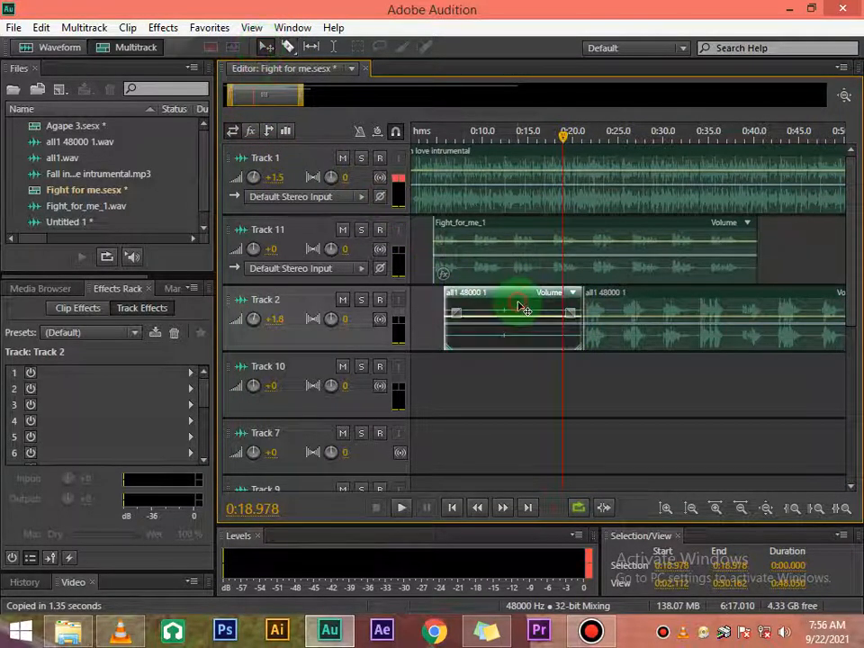
key(Delete)
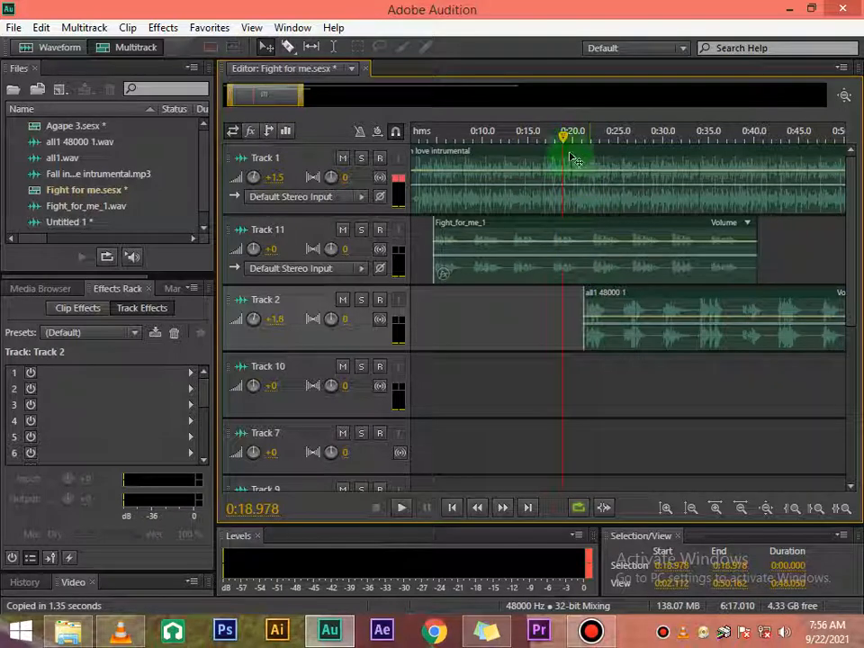
Move the trimmed all1 clip on Track 2 to start at about 7.1 s and play from about 3 s
drag(562, 144, 457, 173)
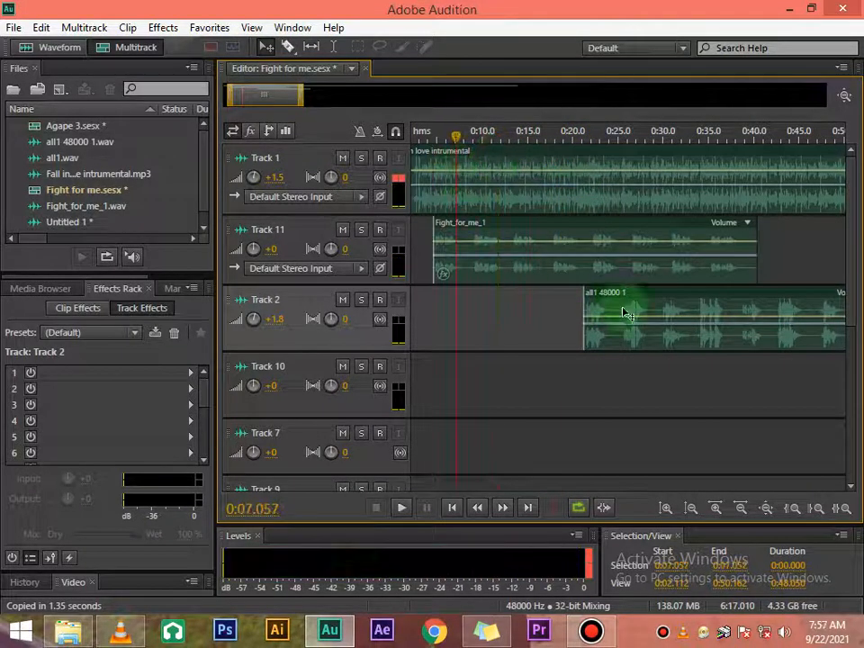
click(668, 302)
drag(668, 302, 540, 313)
drag(456, 145, 421, 143)
key(space)
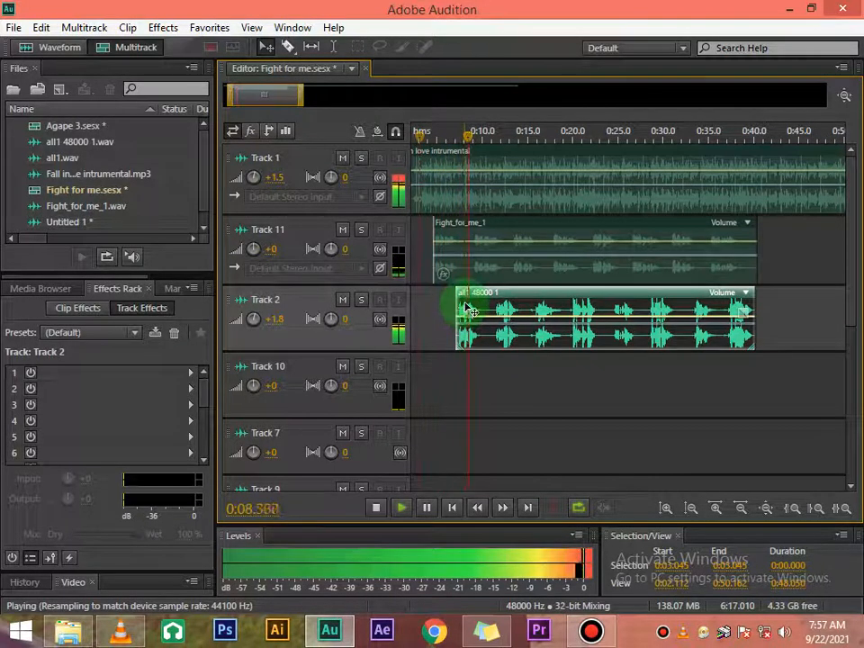
key(space)
Move the all1 clip on Track 2 to start at about 6.4 s, lower its volume envelope slightly, and audition it
drag(459, 142, 447, 138)
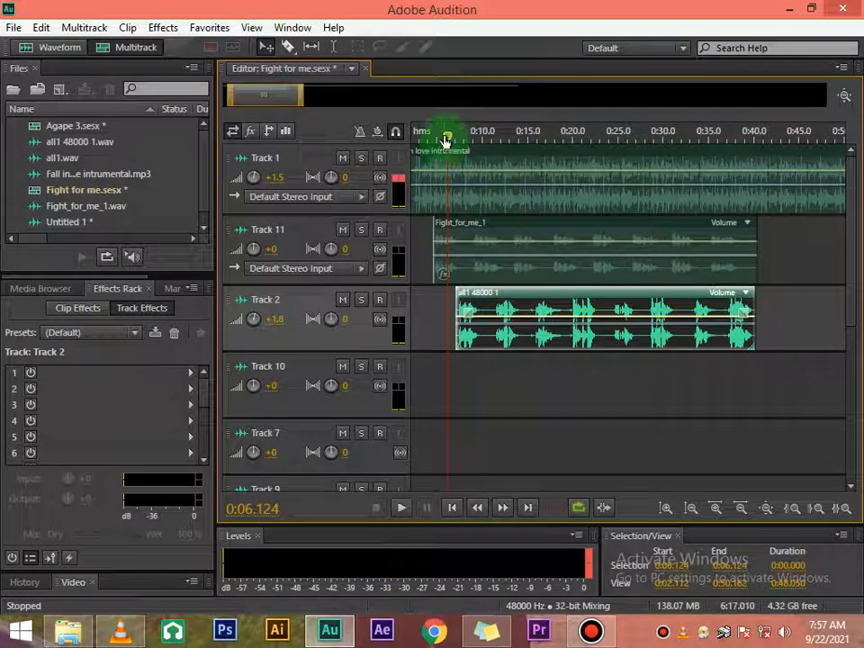
drag(446, 141, 451, 146)
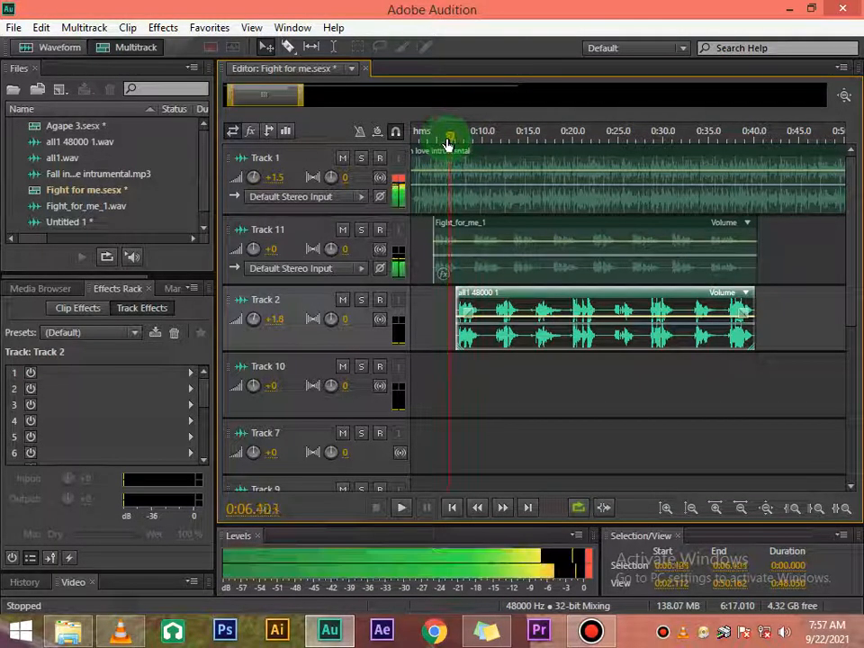
drag(499, 294, 521, 331)
click(522, 322)
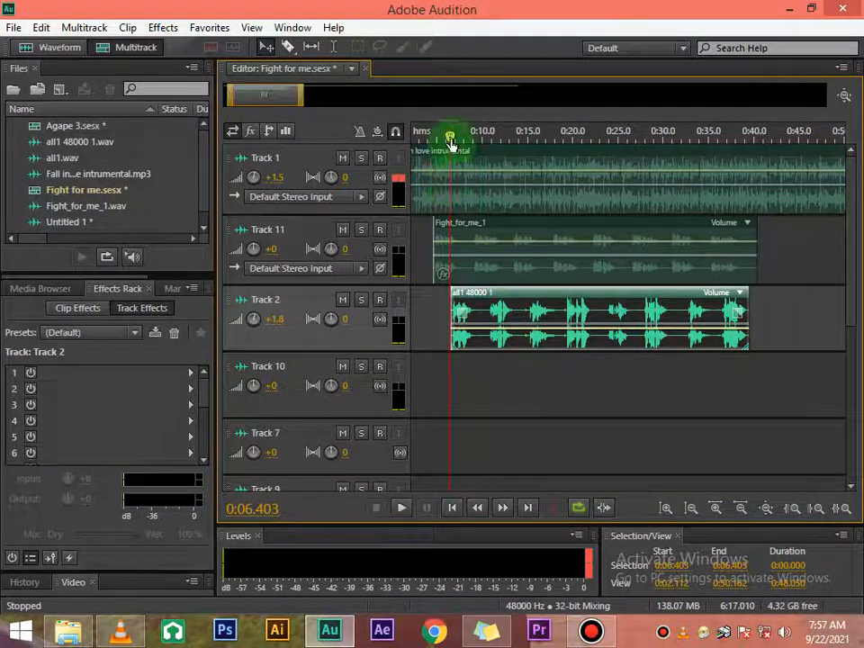
drag(451, 144, 434, 144)
key(space)
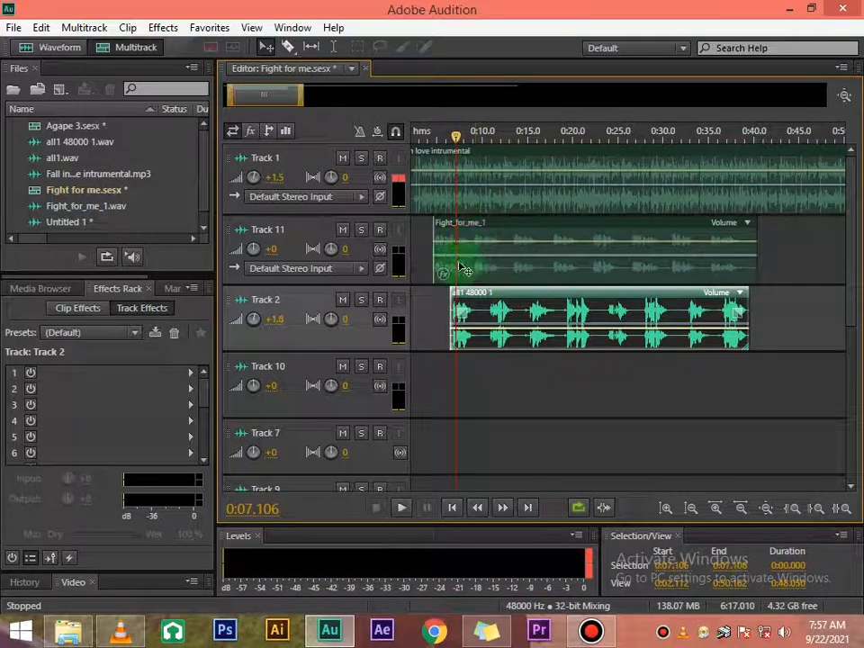
Shift the all1 clip on Track 2 to start at the playhead, at about 7.1 s
mouse_move(461, 294)
mouse_down()
mouse_move(469, 302)
mouse_move(474, 293)
mouse_up()
click(460, 150)
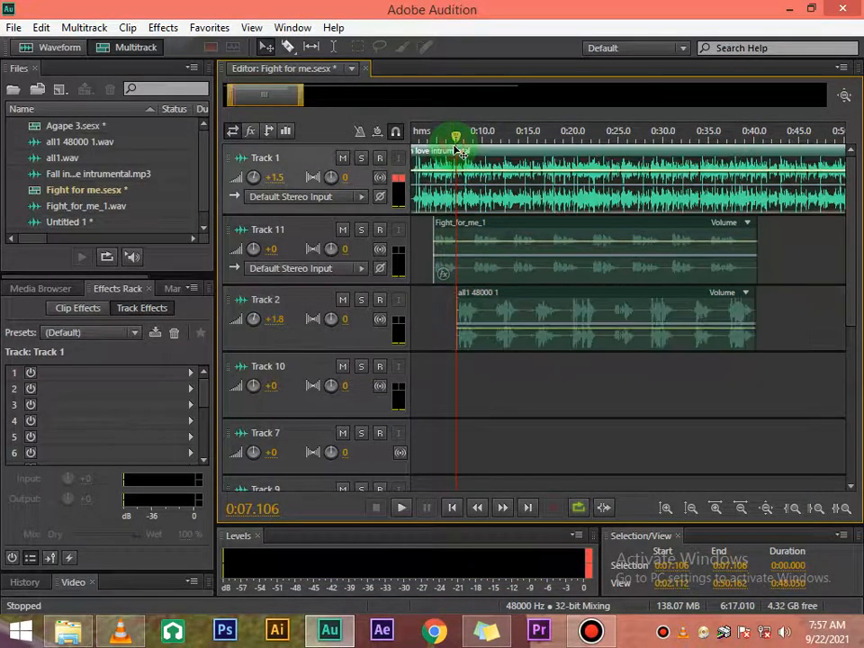
Audition the mix from about 4 s and move the all1 clip on Track 2 to start at about 7.4 s
drag(458, 138, 428, 140)
key(space)
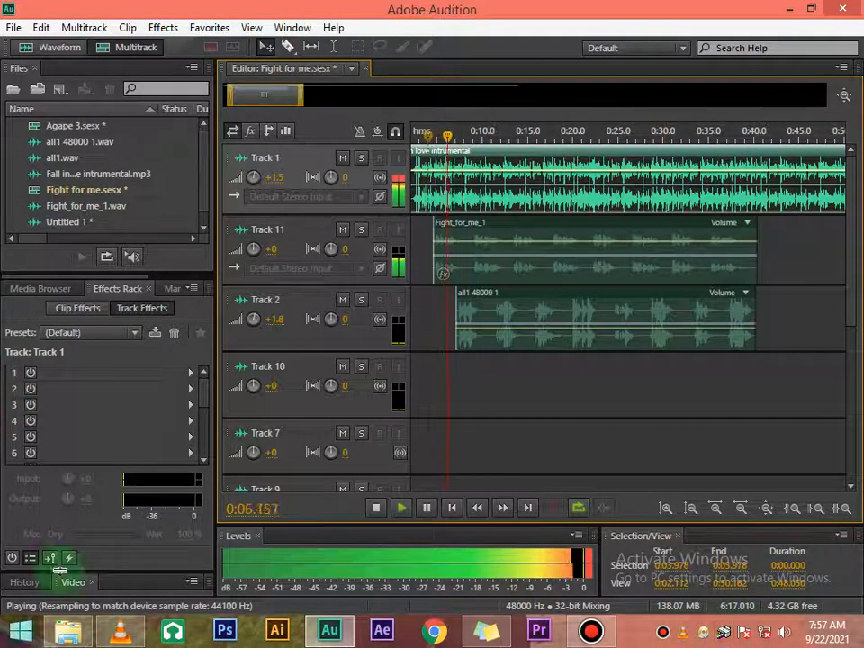
key(space)
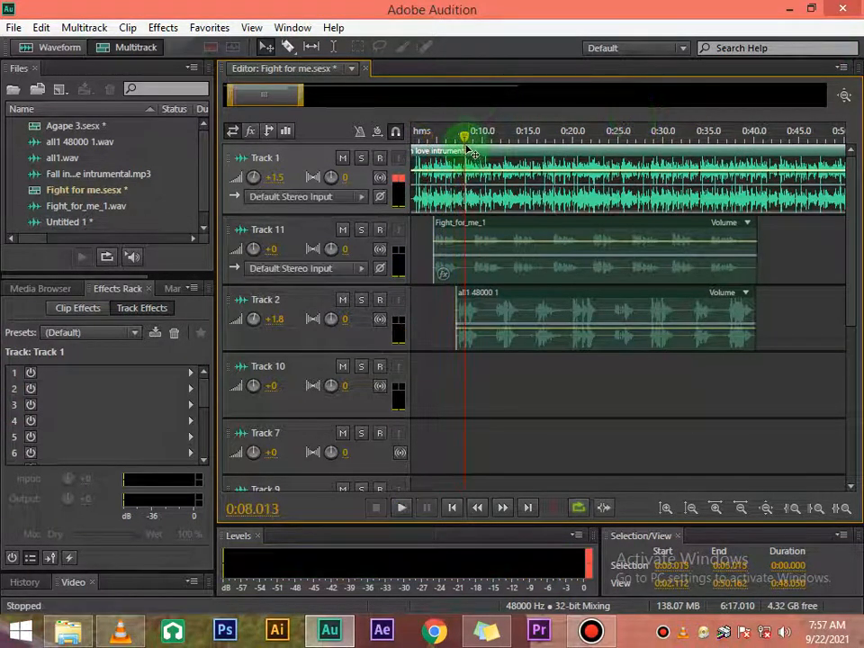
mouse_move(464, 138)
mouse_down()
mouse_move(451, 142)
mouse_move(459, 139)
mouse_up()
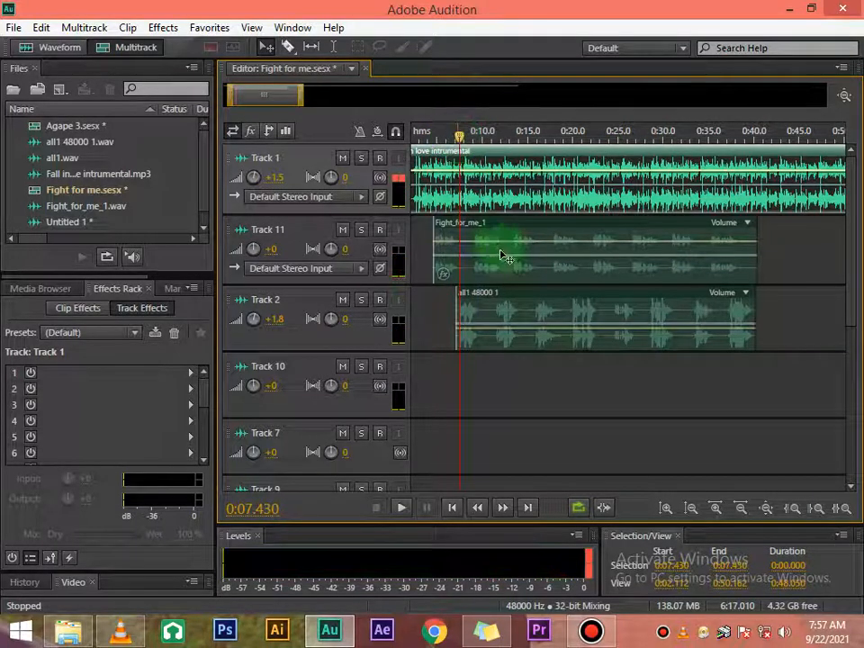
click(495, 297)
click(460, 140)
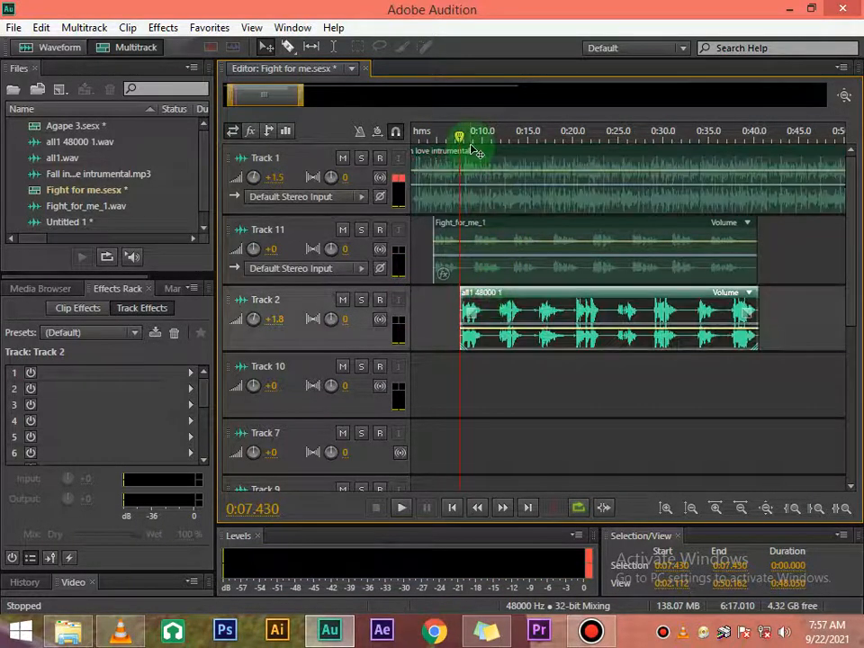
Play the mix from about 4.6 s, then shift the all1 clip to start at about 8.3 s and audition it
drag(459, 141, 435, 137)
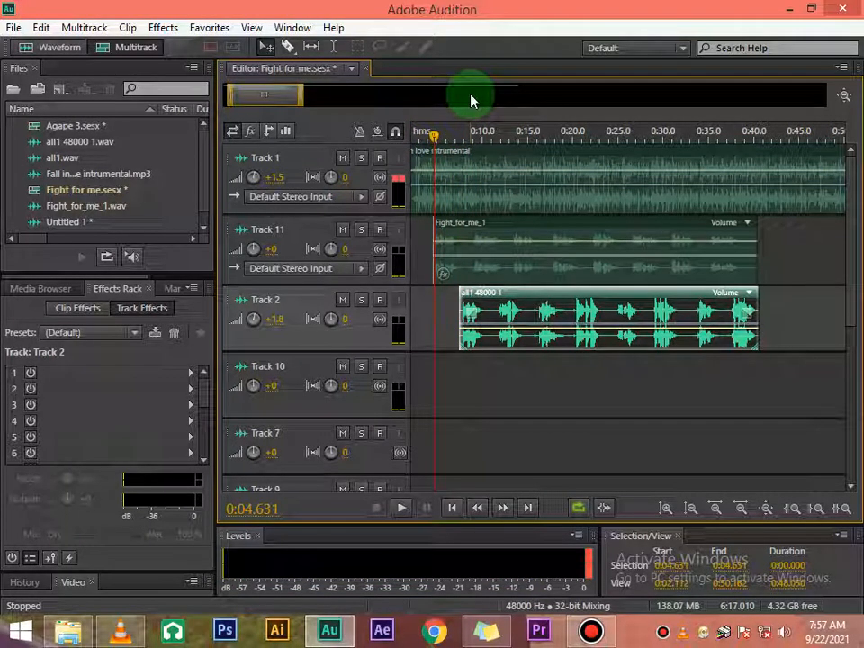
key(space)
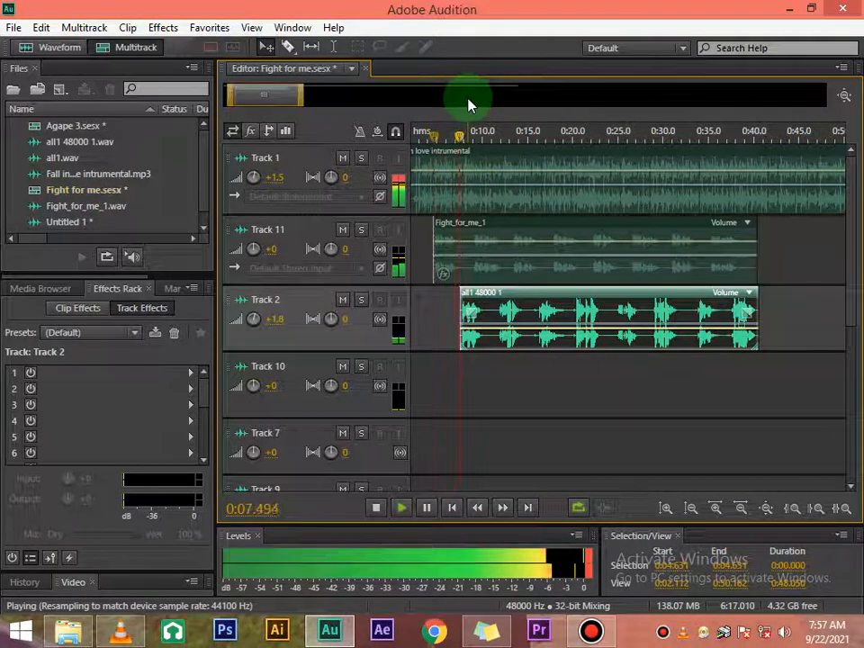
key(space)
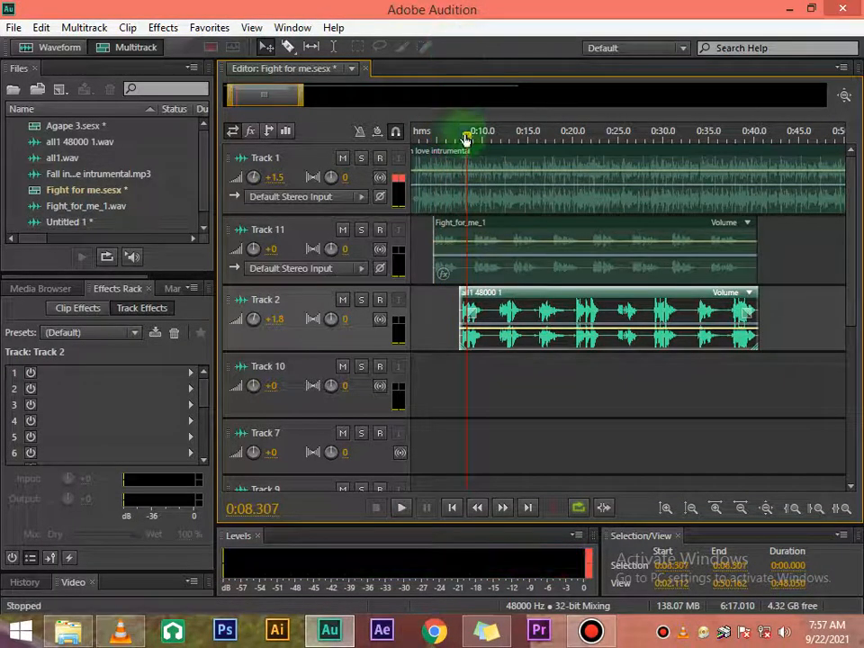
drag(481, 297, 489, 299)
key(space)
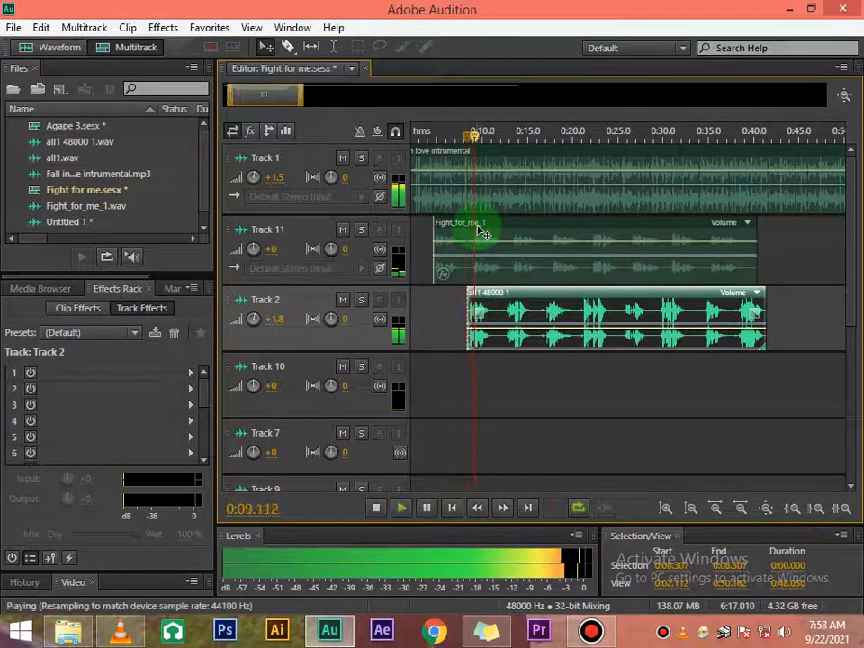
key(space)
Move the all1 clip on Track 2 back to start at about 7.8 s and play it to about 22 s
drag(478, 135, 463, 136)
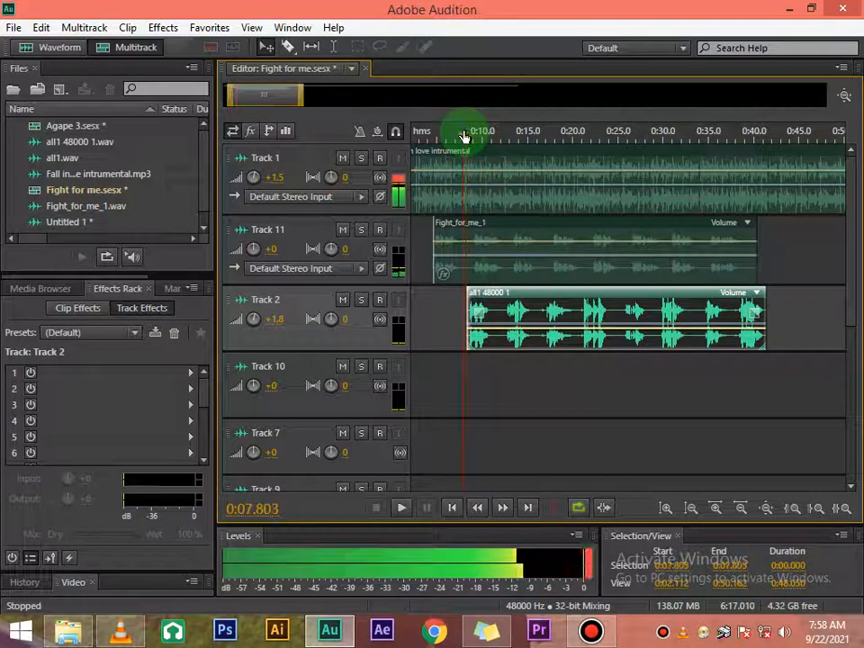
click(512, 299)
drag(512, 299, 508, 300)
key(space)
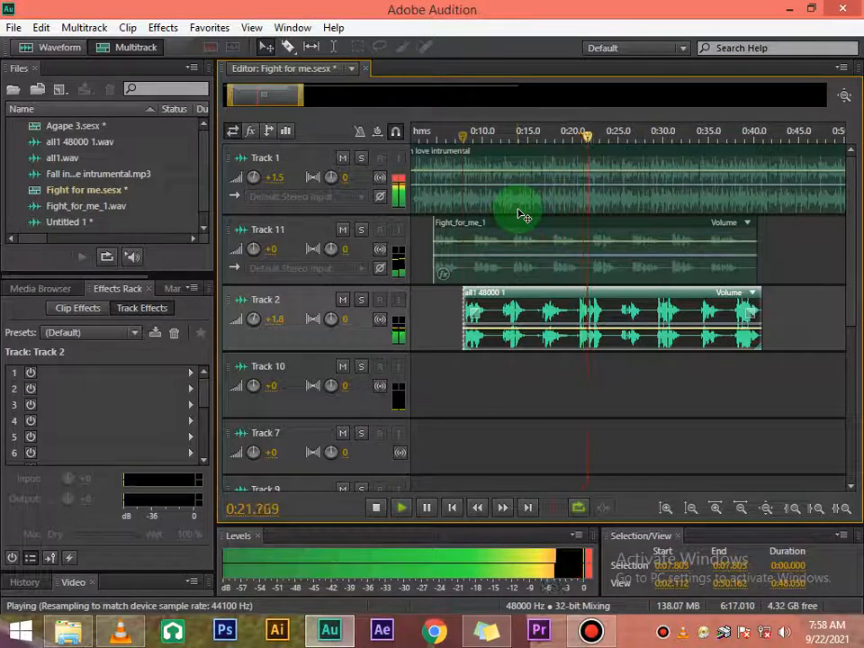
key(space)
Move the all1 clip on Track 2 to start at about 7.4 s and audition its entry from about 4.5 s
drag(594, 140, 461, 148)
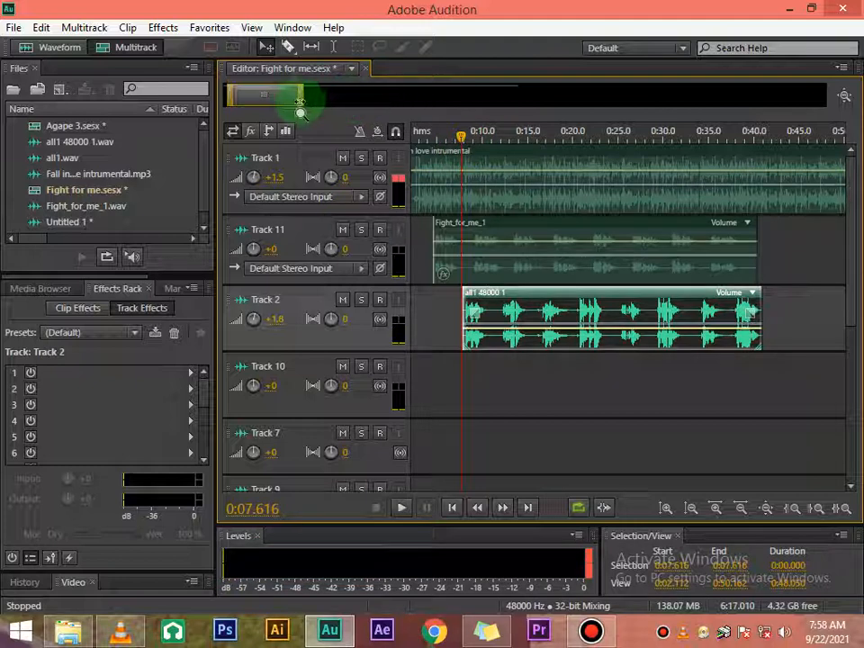
drag(300, 99, 260, 97)
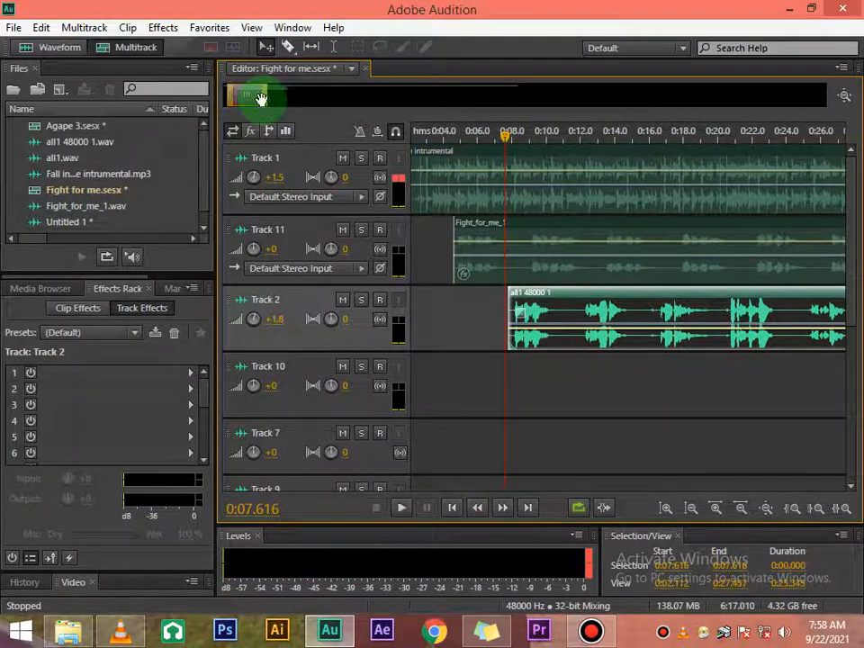
drag(505, 141, 502, 139)
drag(573, 301, 564, 299)
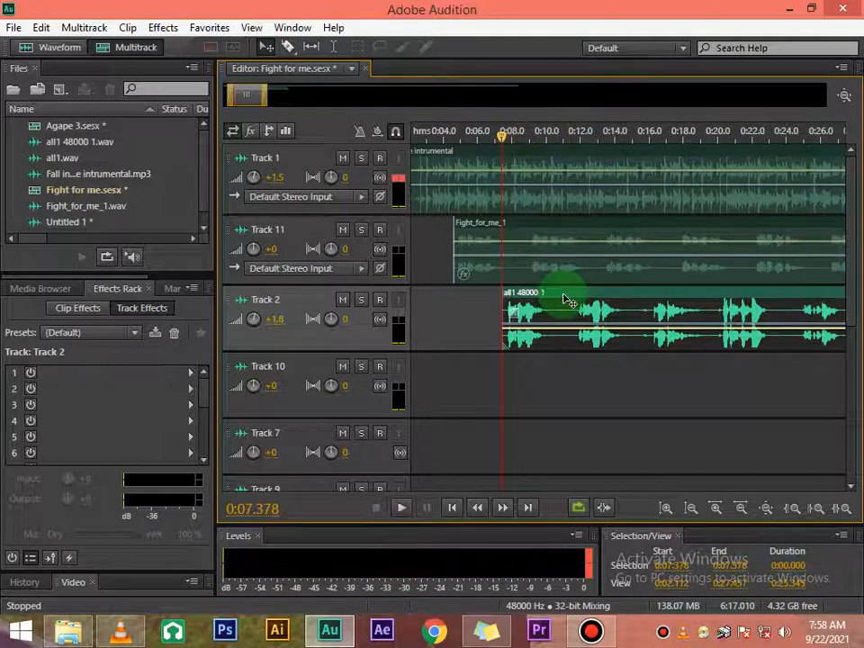
key(space)
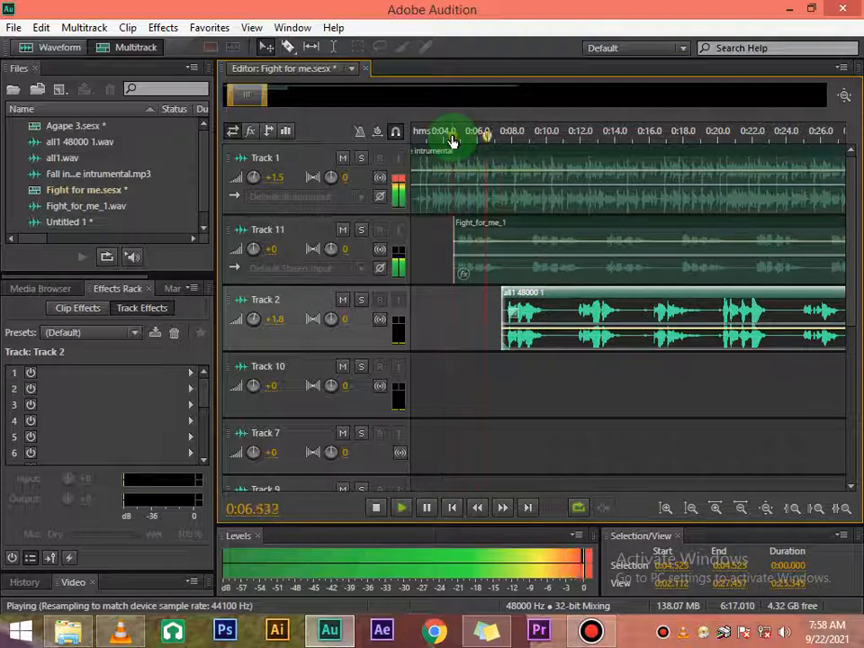
key(space)
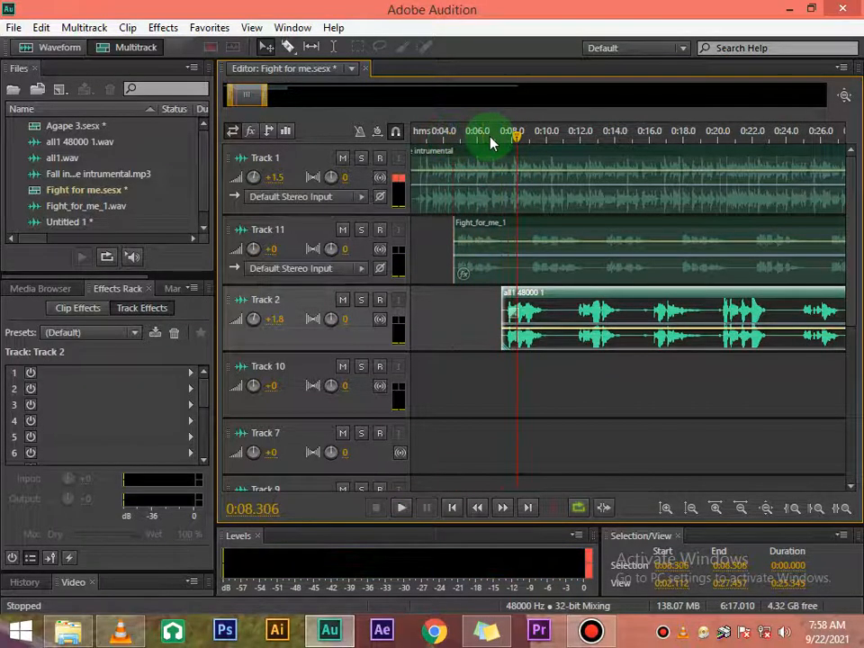
Move the all1 clip on Track 2 to about 7.7 s, play it to about 30 s, and raise its volume envelope slightly
drag(518, 143, 509, 142)
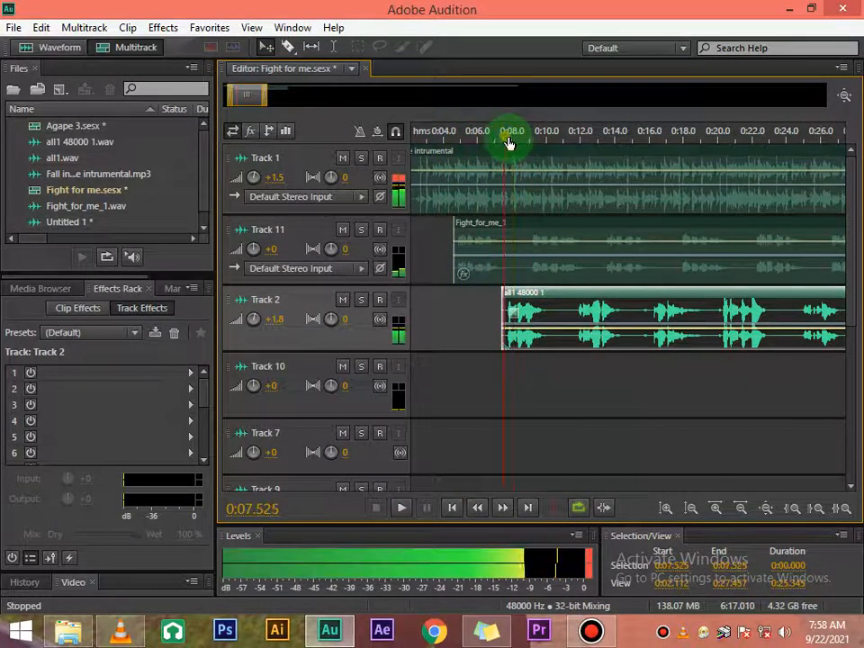
click(560, 306)
drag(557, 293, 563, 293)
key(space)
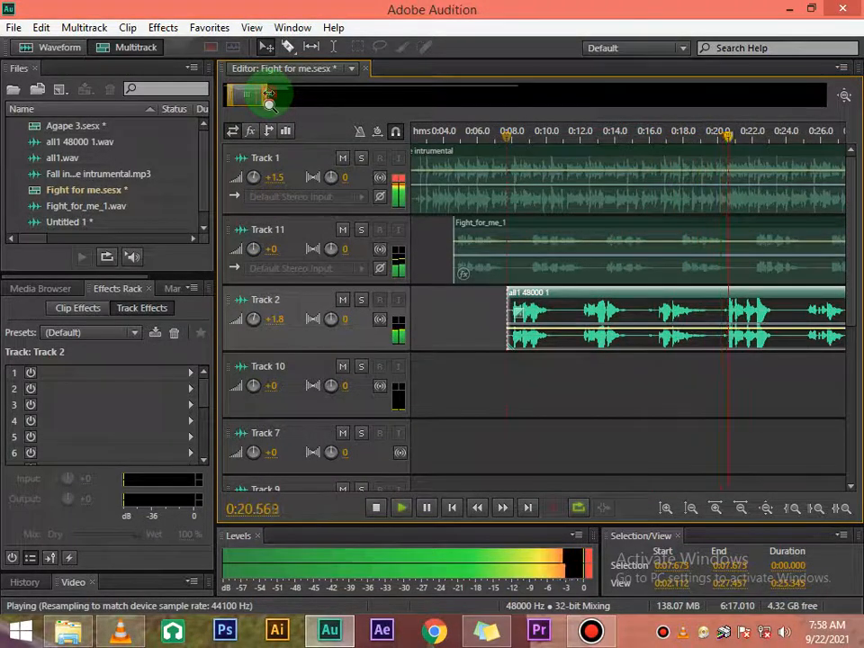
drag(269, 98, 299, 107)
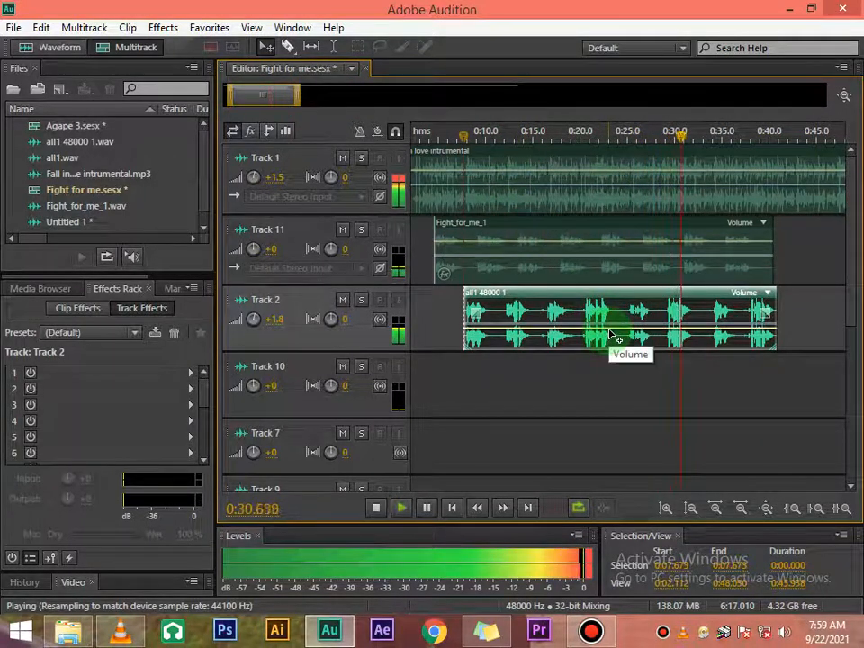
key(space)
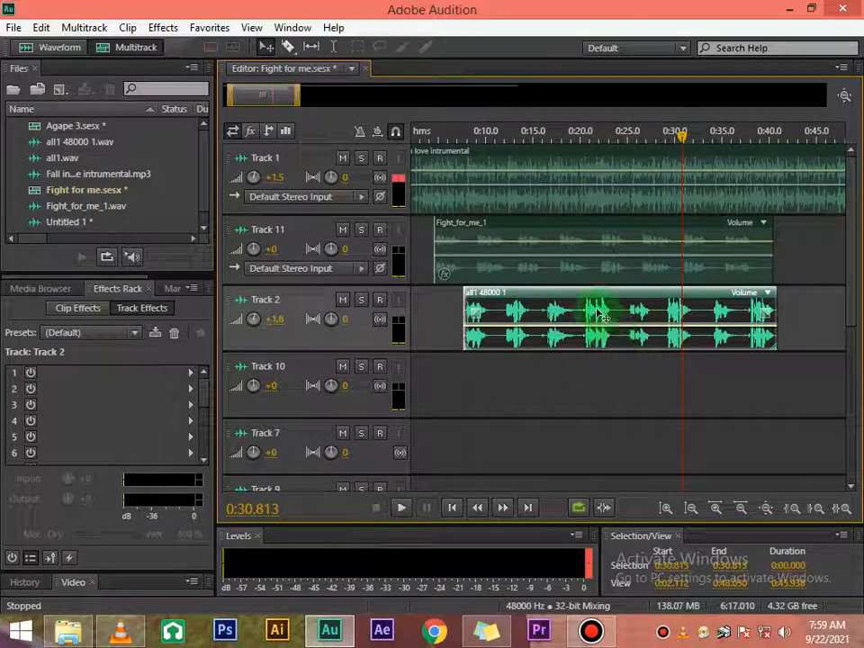
Add a Chorus effect with the 5 Voices preset to Track 2 and audition it
click(163, 27)
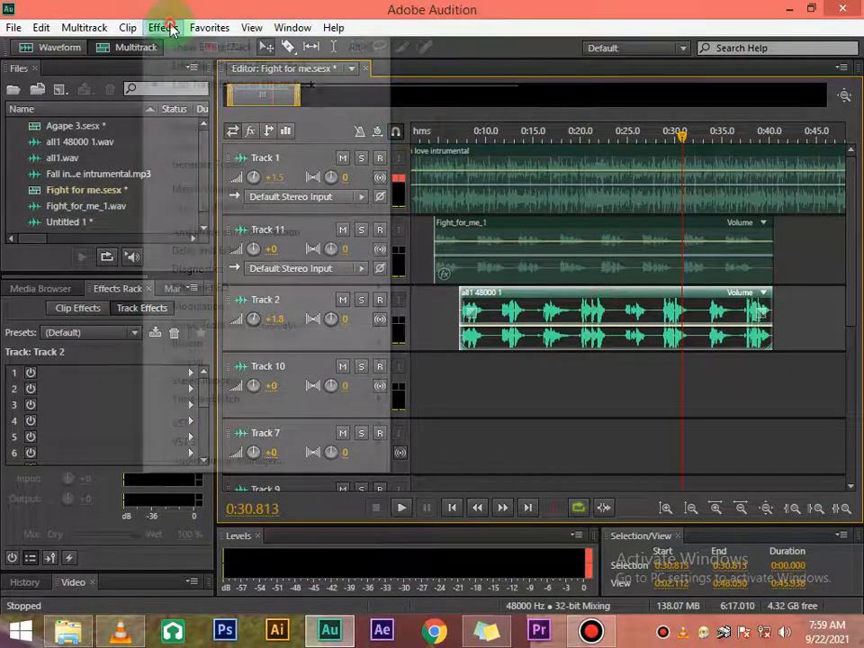
mouse_move(378, 251)
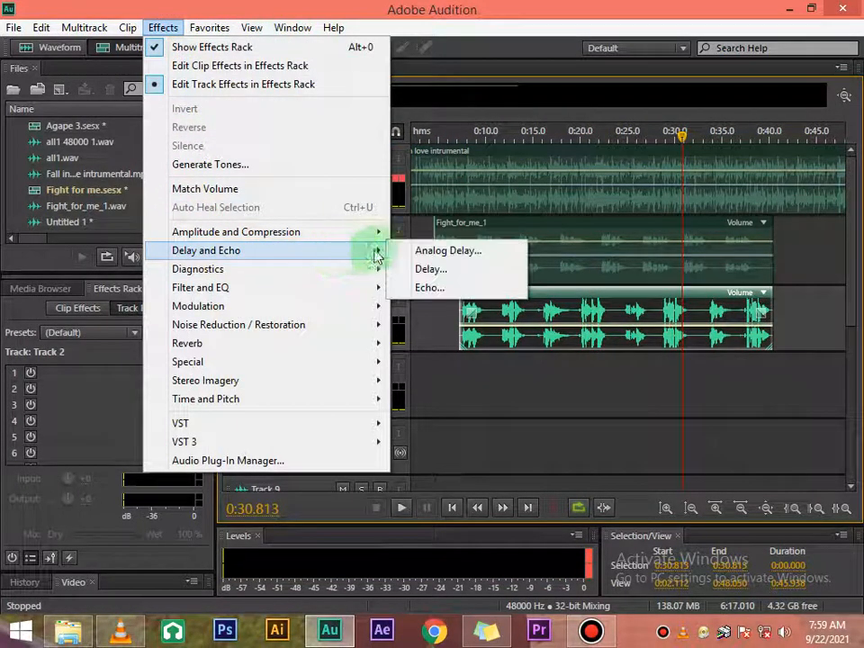
mouse_move(353, 289)
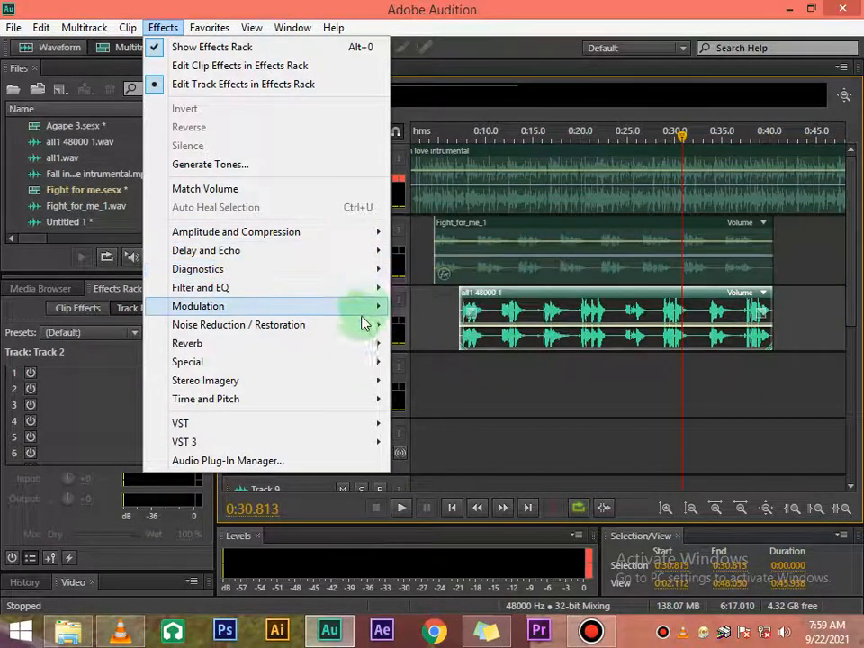
mouse_move(368, 311)
click(427, 309)
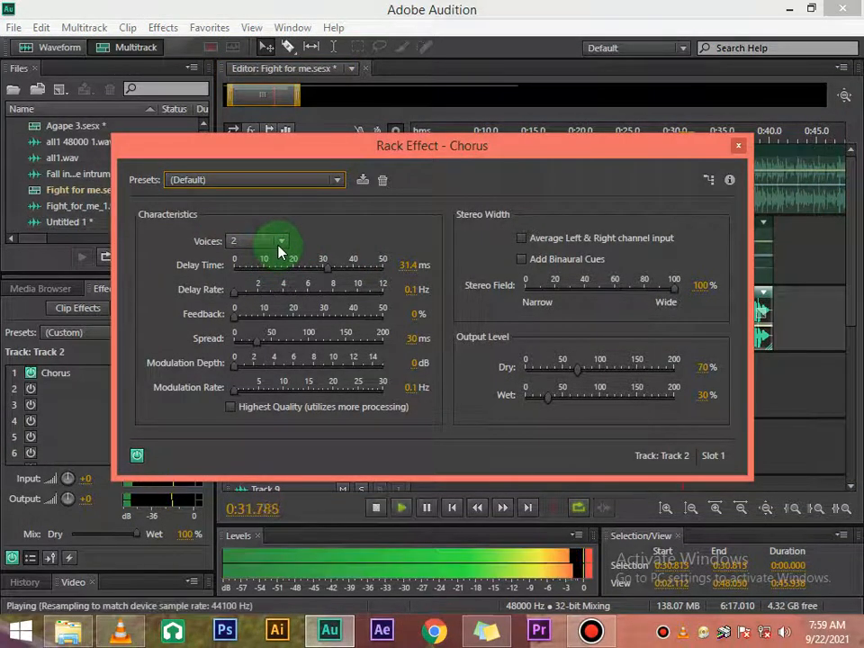
click(335, 180)
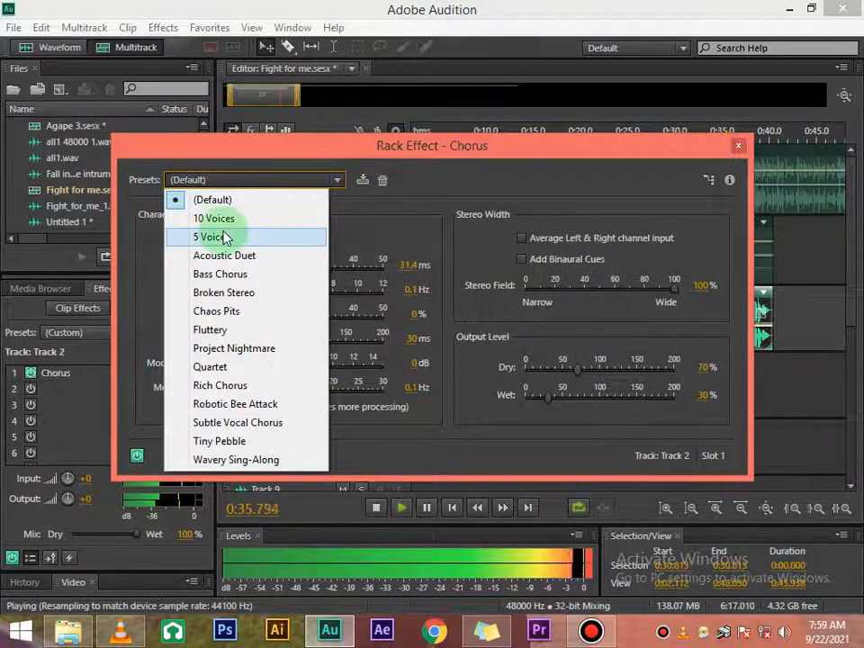
click(225, 236)
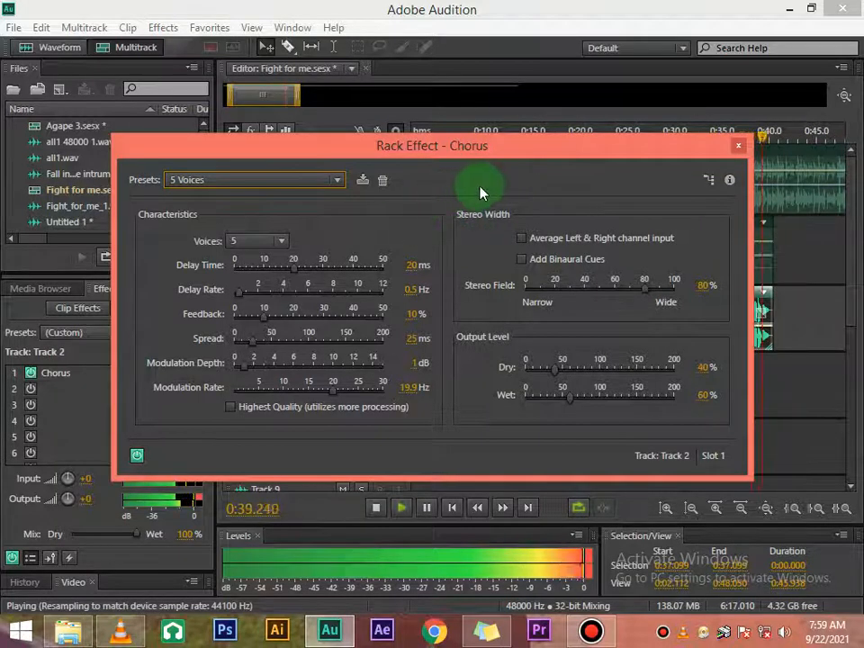
key(space)
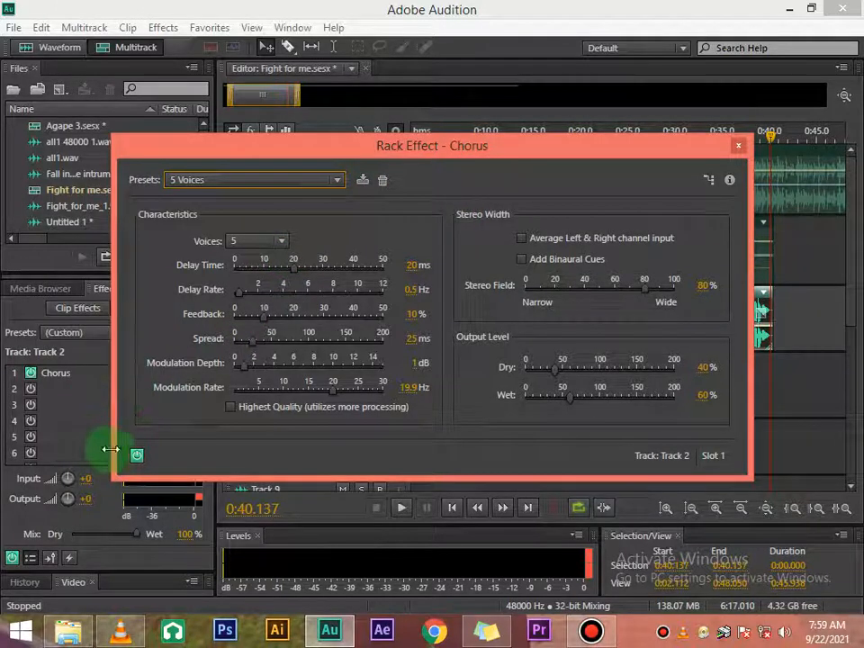
Bypass the Chorus effect on Track 2, close its settings, and return the playhead to about 8.4 s
click(738, 145)
click(571, 178)
click(489, 171)
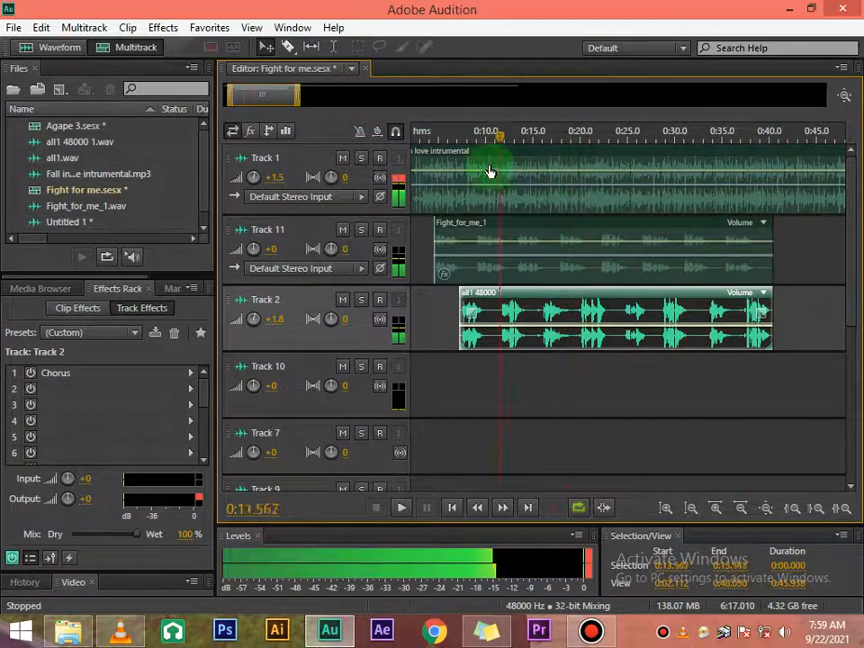
key(space)
Add a Parametric Equalizer with the custom curve to Track 2, audition it, and close its settings
click(163, 27)
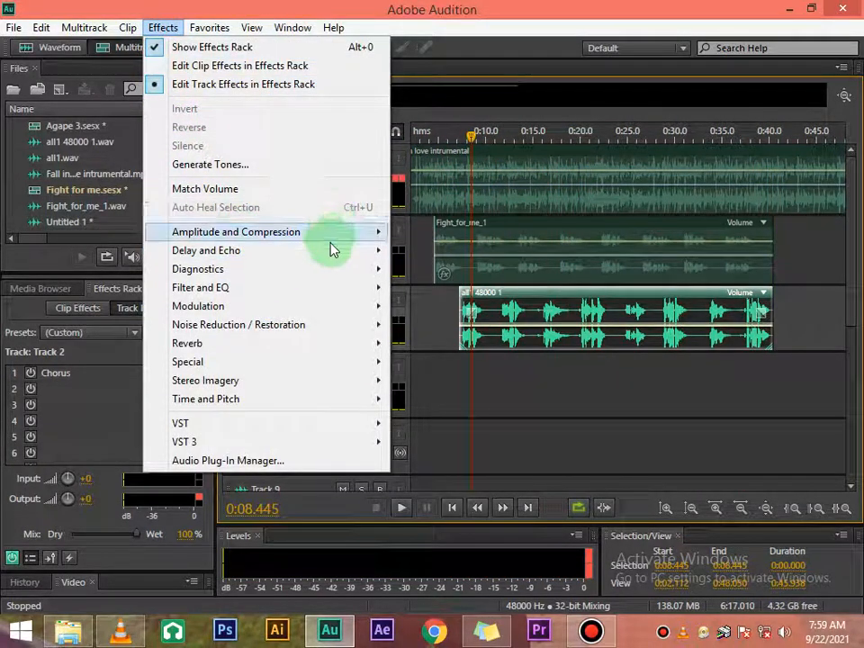
mouse_move(348, 245)
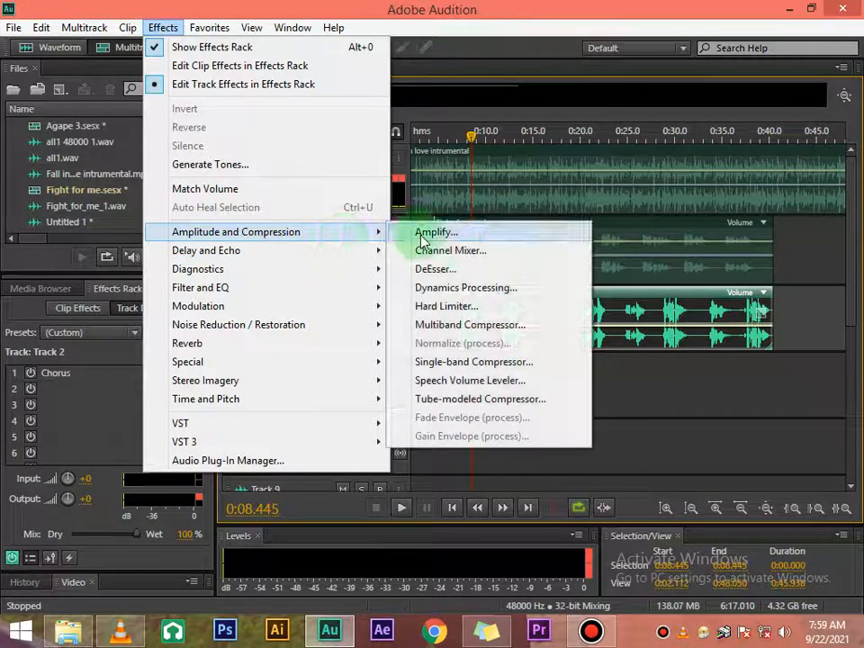
mouse_move(334, 288)
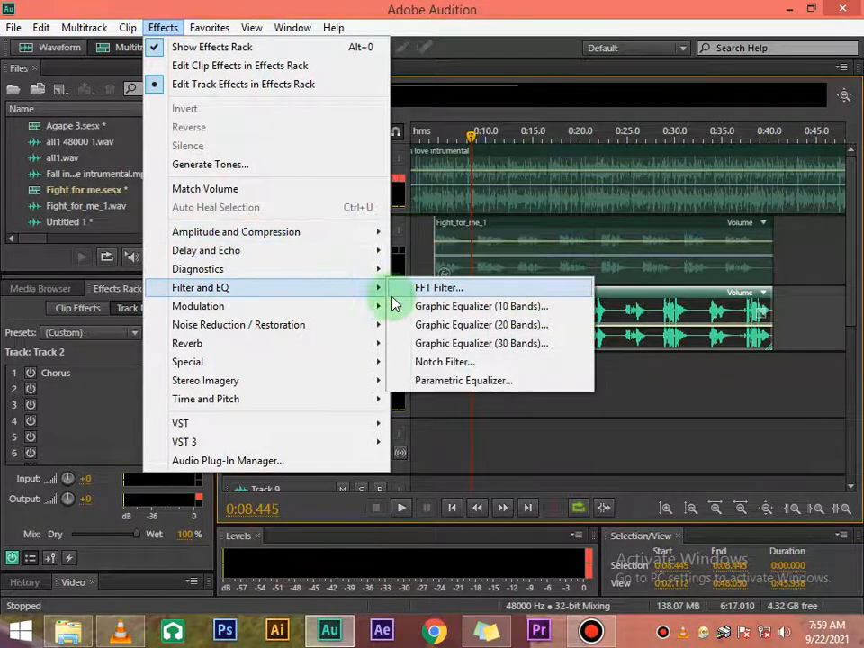
click(467, 381)
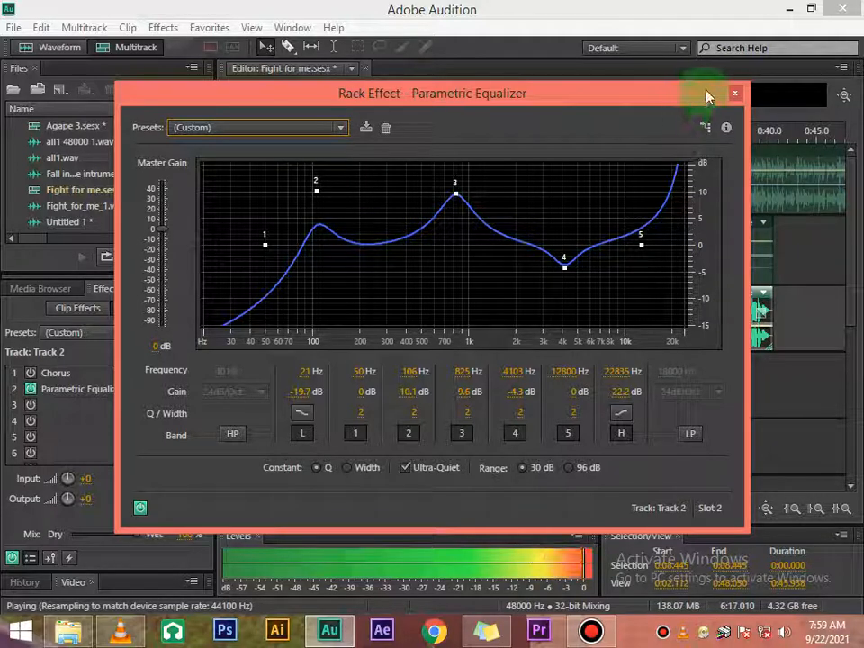
click(734, 94)
key(space)
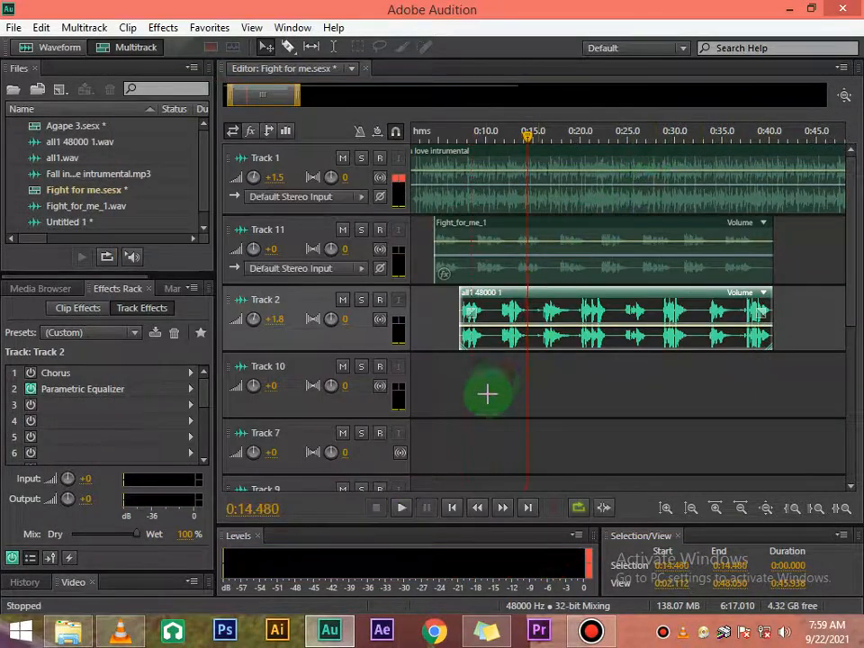
Audition the mix from about 5 s, then align the start of Track 2's all1 48000 1 clip to 7.553 s and play it
drag(526, 144, 435, 164)
key(space)
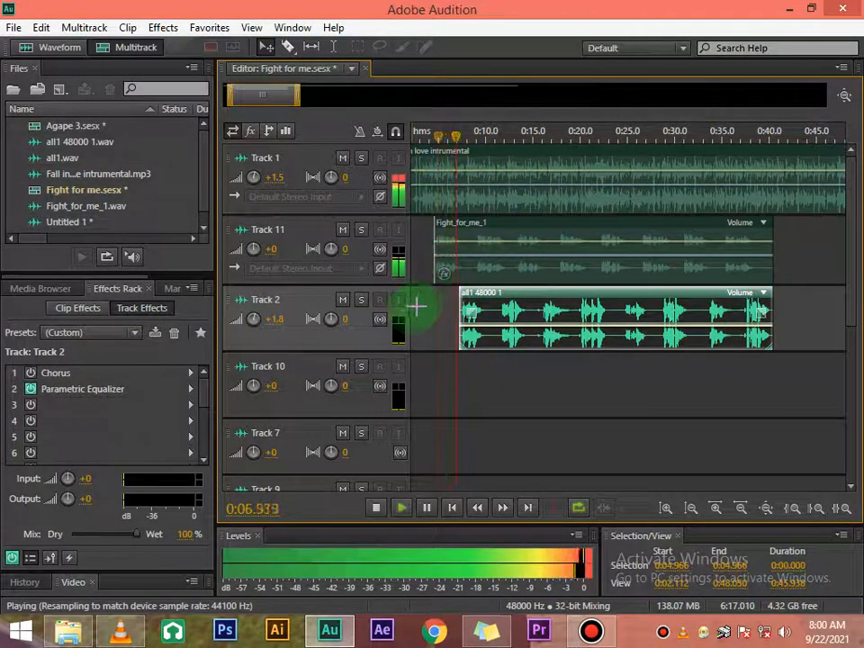
key(space)
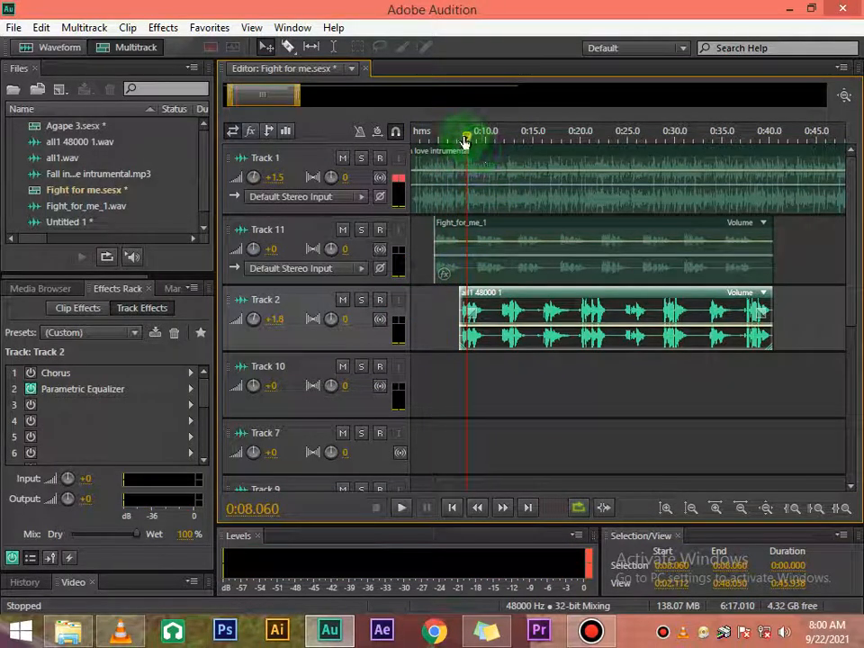
drag(460, 142, 459, 141)
click(477, 308)
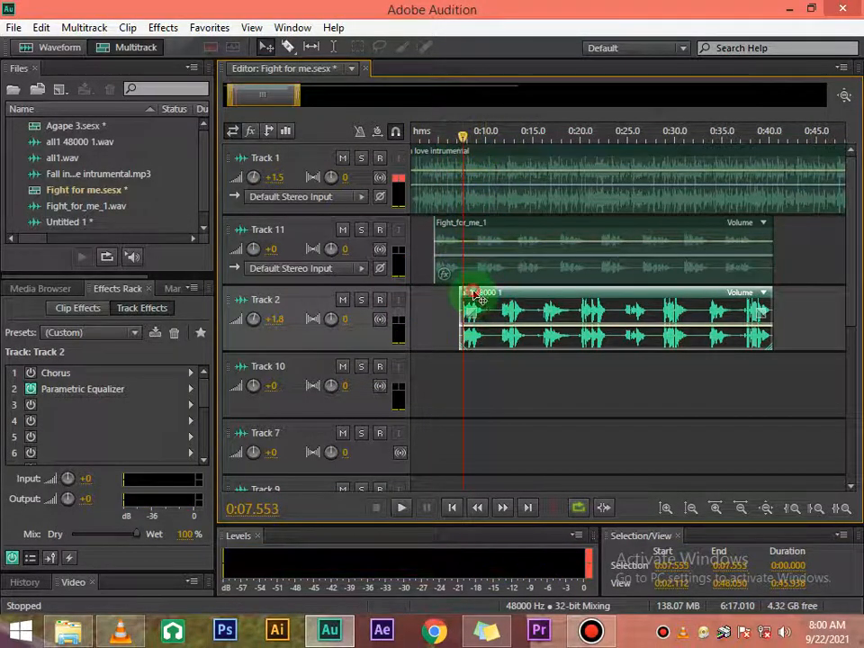
key(space)
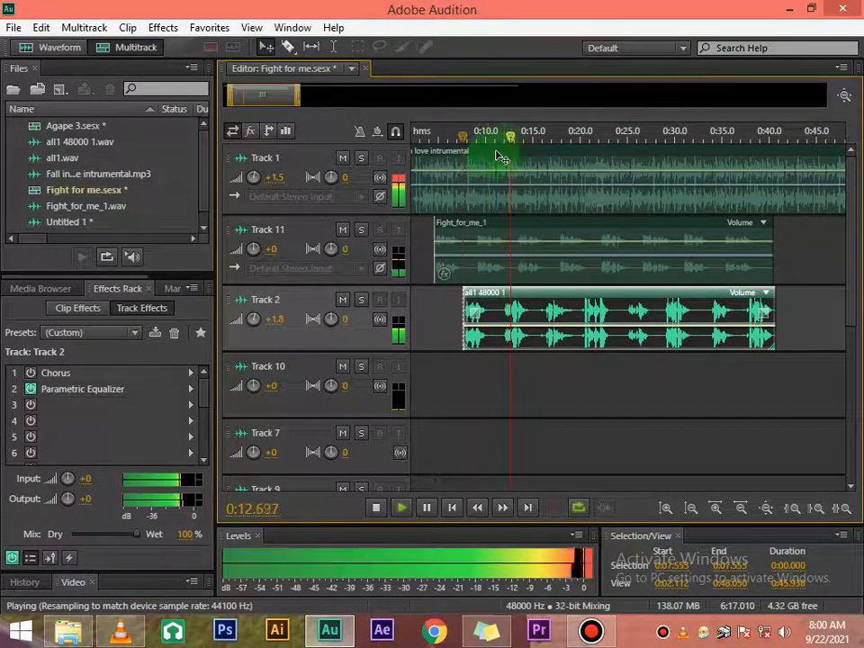
Move the playhead to 7.755 s and align the start of the all1 48000 1 clip on Track 2 with it
drag(511, 137, 465, 144)
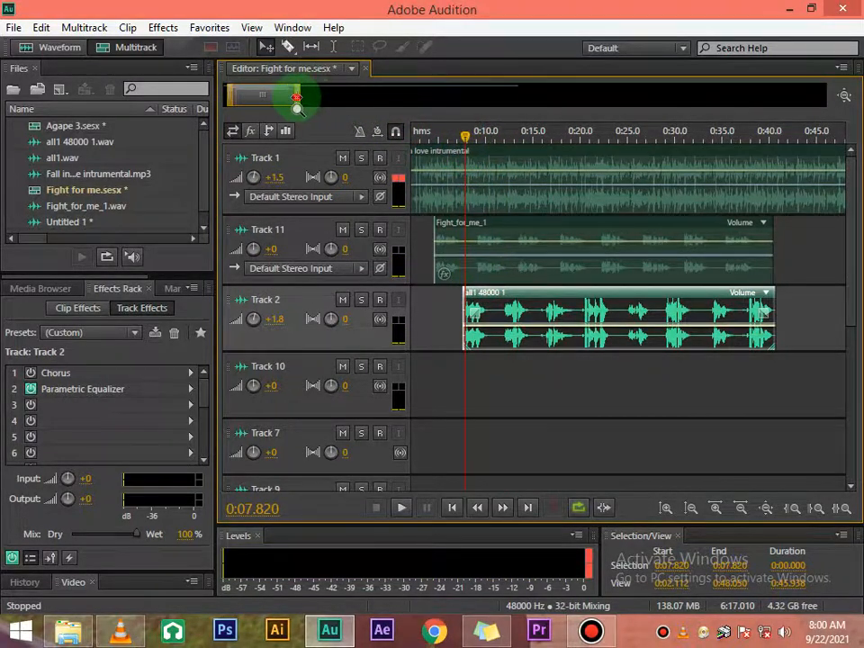
drag(298, 99, 259, 96)
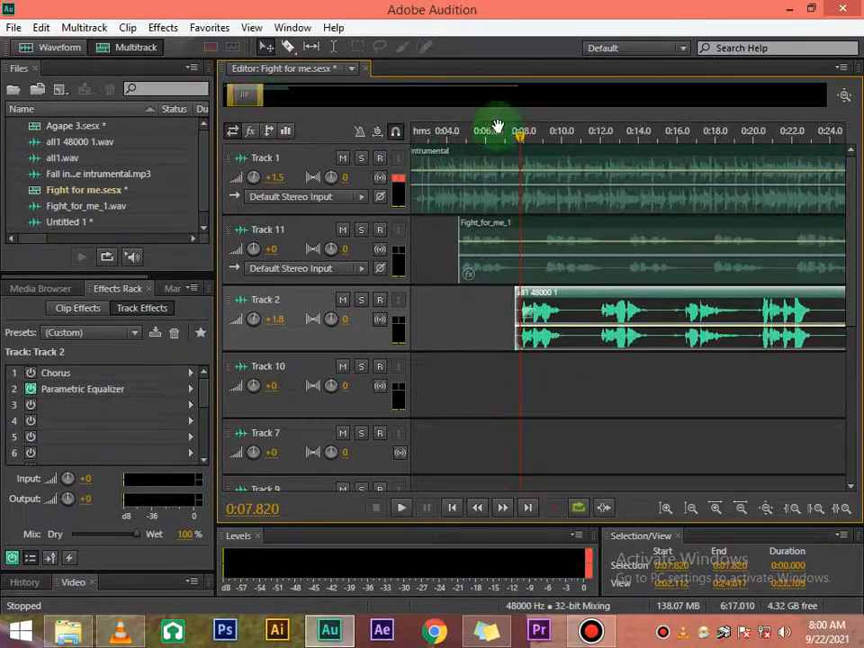
drag(520, 141, 527, 173)
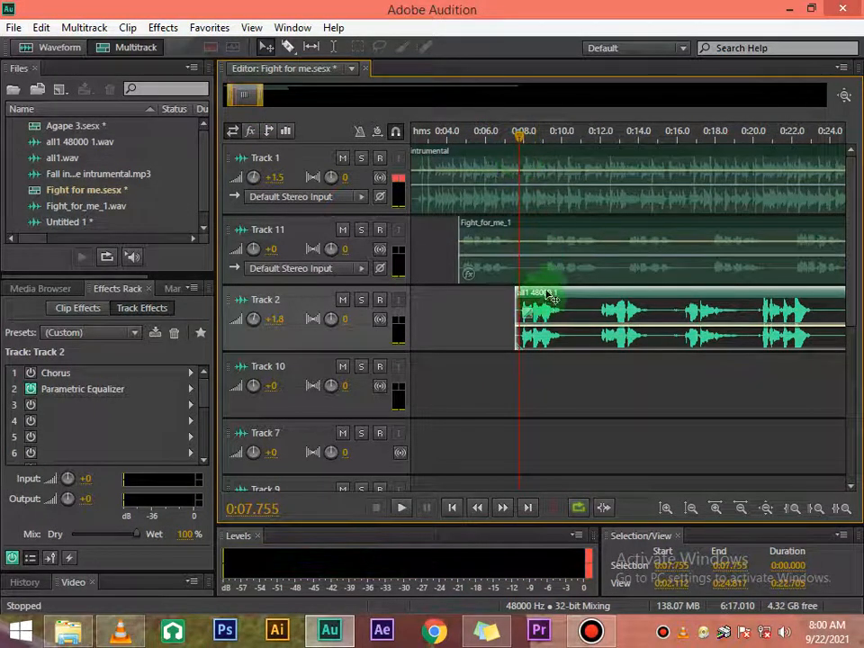
drag(549, 295, 546, 294)
Audition the realigned all1 48000 1 clip to about 14.5 s and slightly lower its volume envelope
key(space)
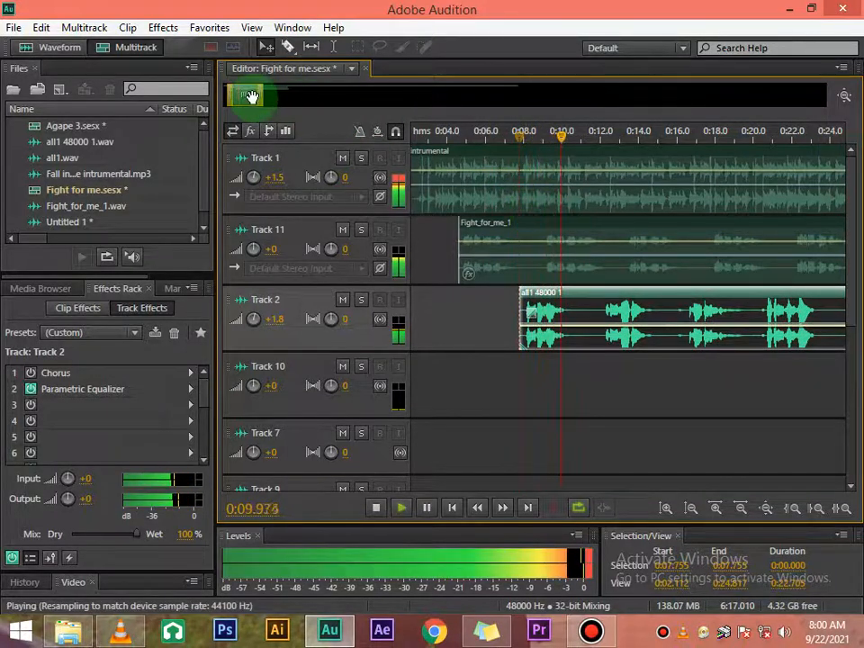
drag(250, 96, 310, 95)
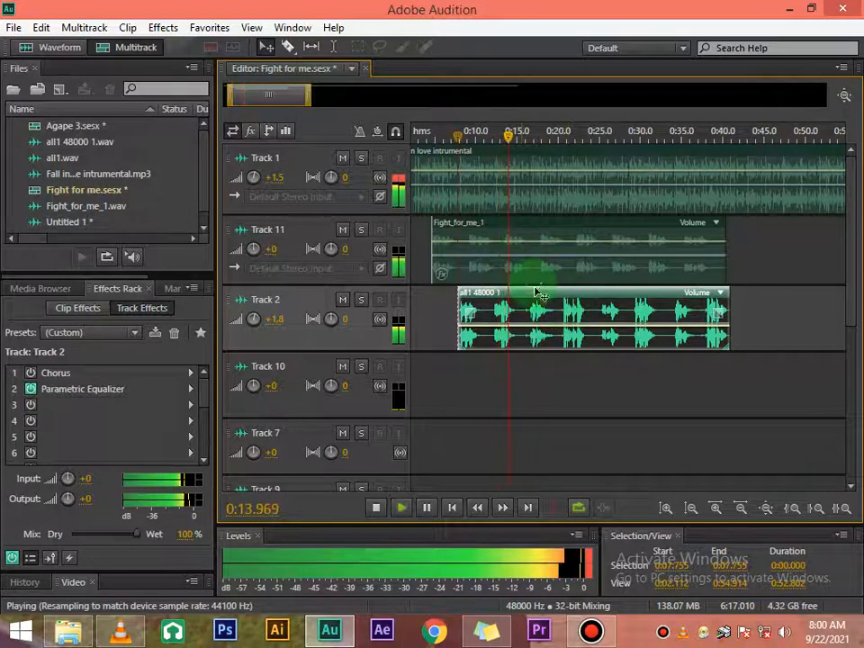
key(space)
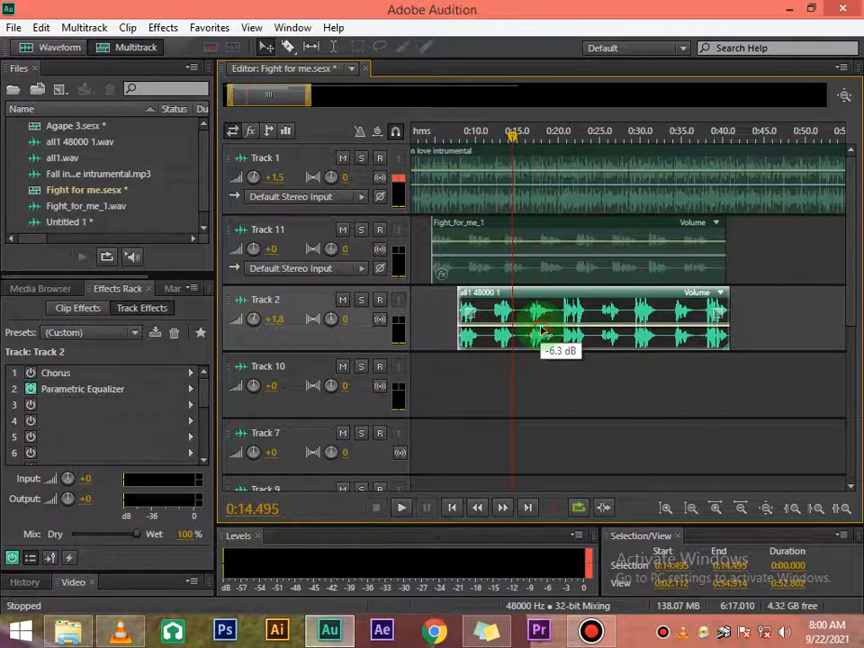
drag(543, 333, 546, 343)
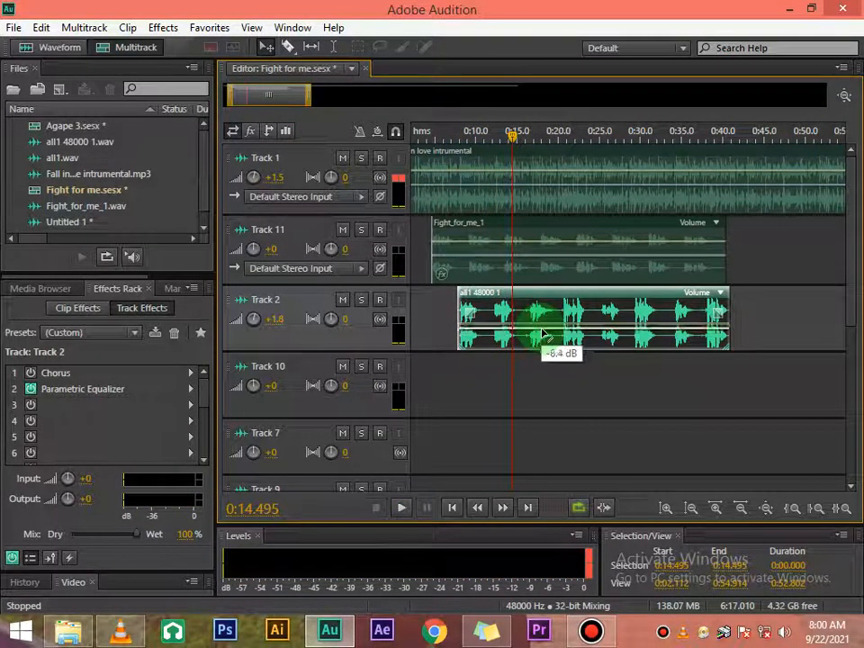
Create a fade-in on Track 1's Fall in love intrumental clip with a volume keyframe at about 3.6 s and the starting volume at minimum
drag(511, 137, 405, 137)
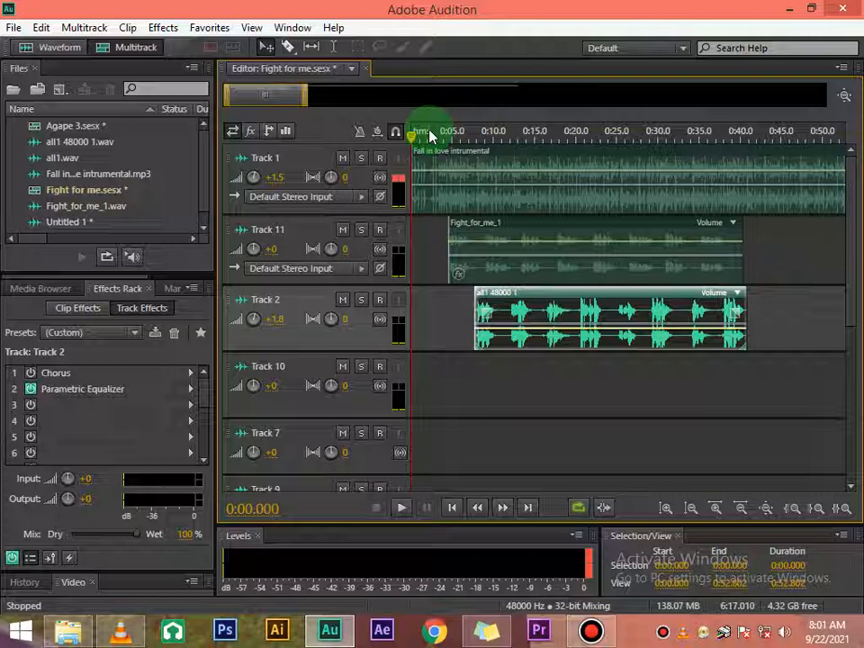
key(space)
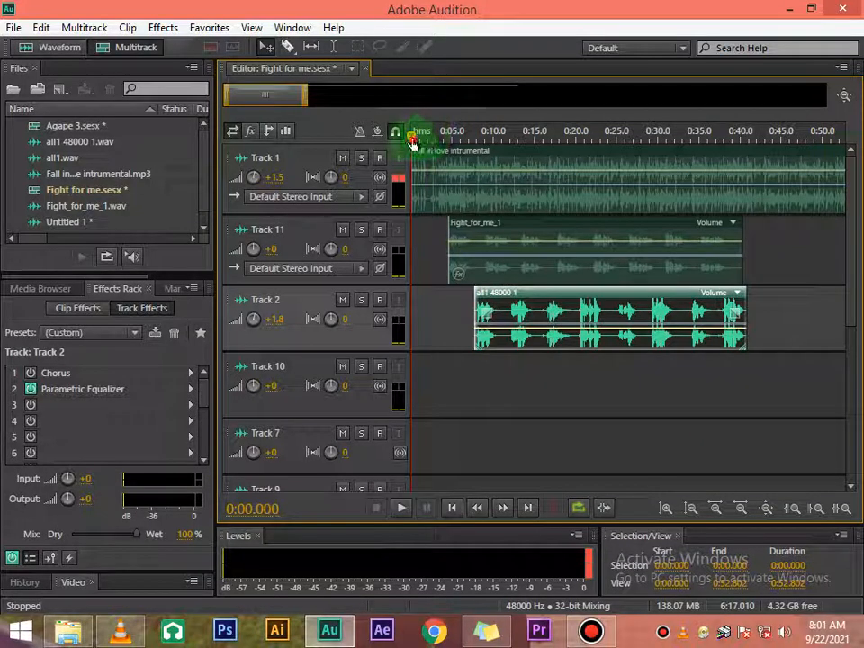
key(space)
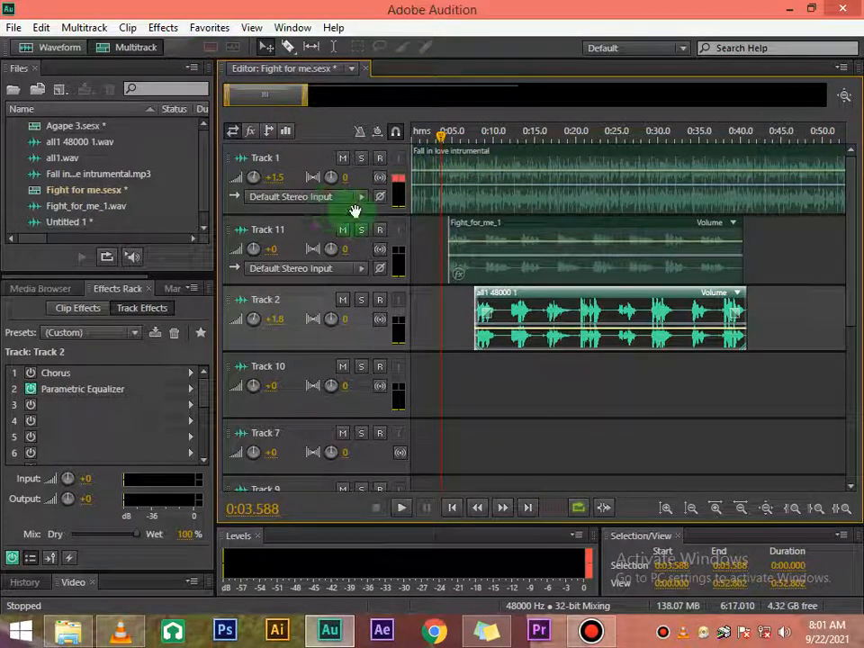
click(442, 174)
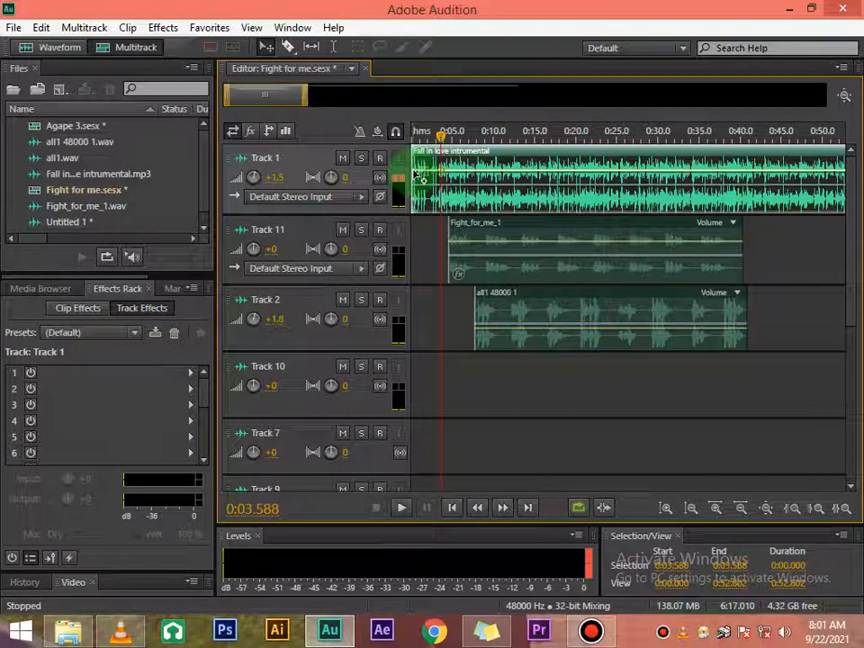
drag(419, 174, 411, 219)
Audition the instrumental's fade-in from the beginning and raise its starting volume keyframe partway
drag(441, 137, 412, 145)
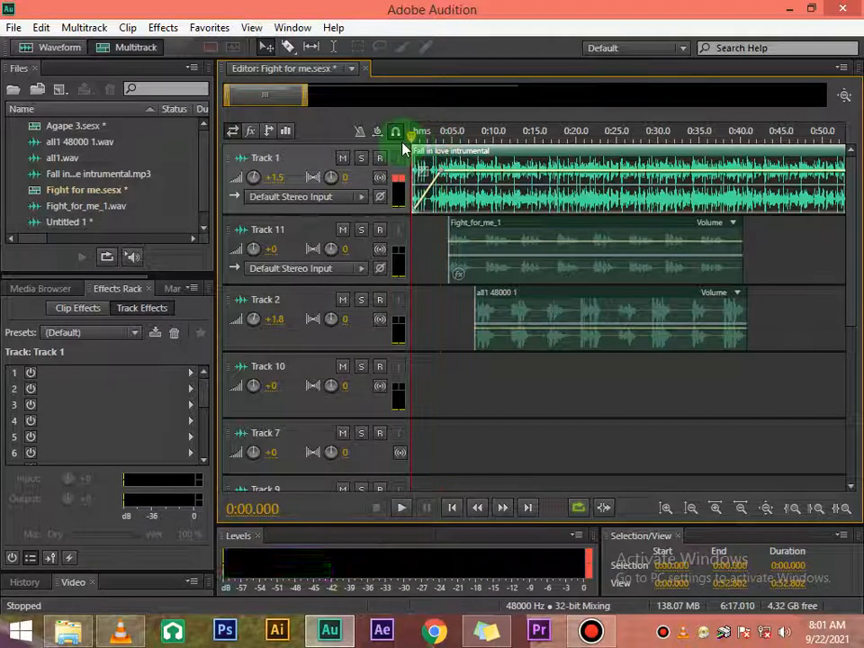
key(space)
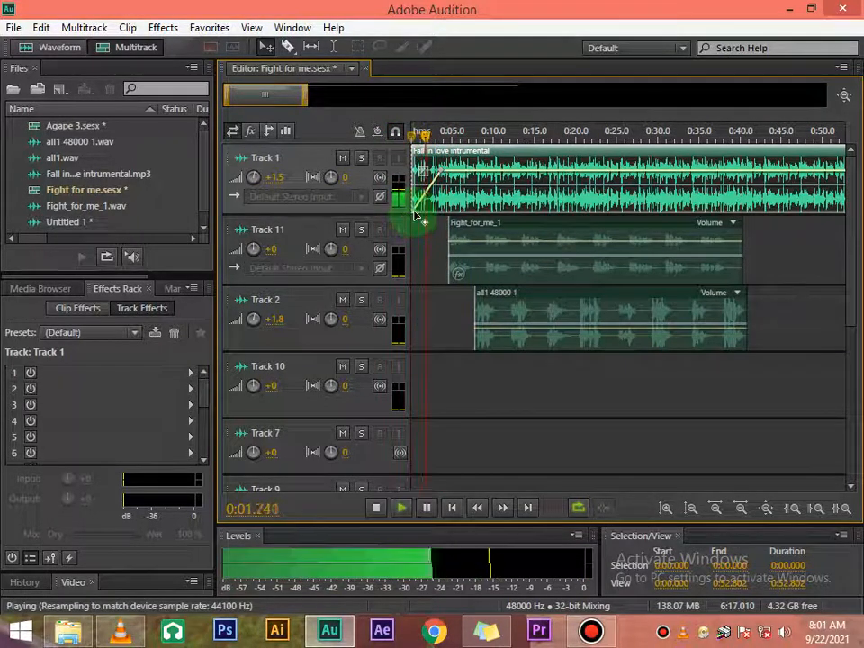
drag(414, 213, 414, 191)
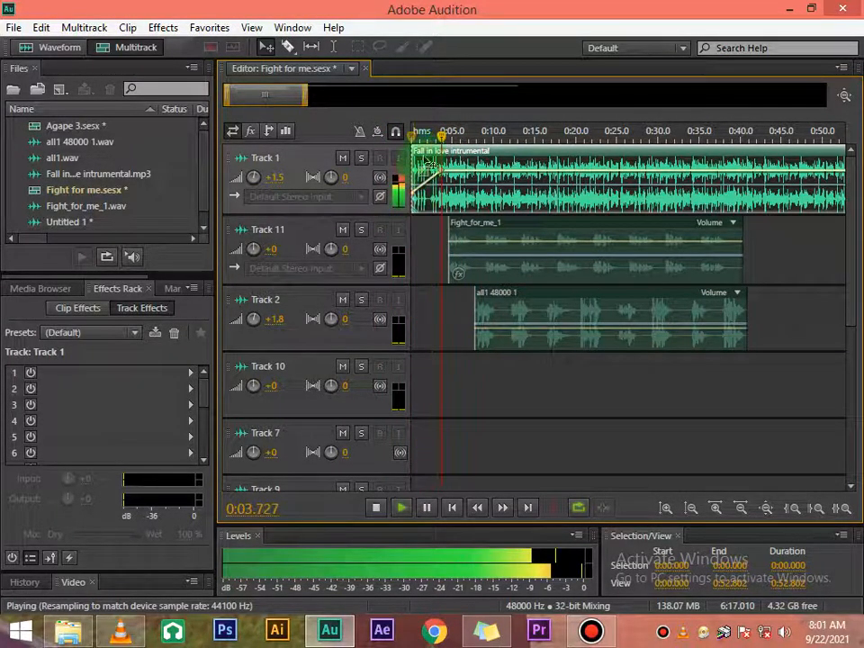
key(space)
Play the full mix from the beginning to about 40 s, then select the Track 11 and Track 2 clips in turn
drag(440, 138, 397, 134)
key(space)
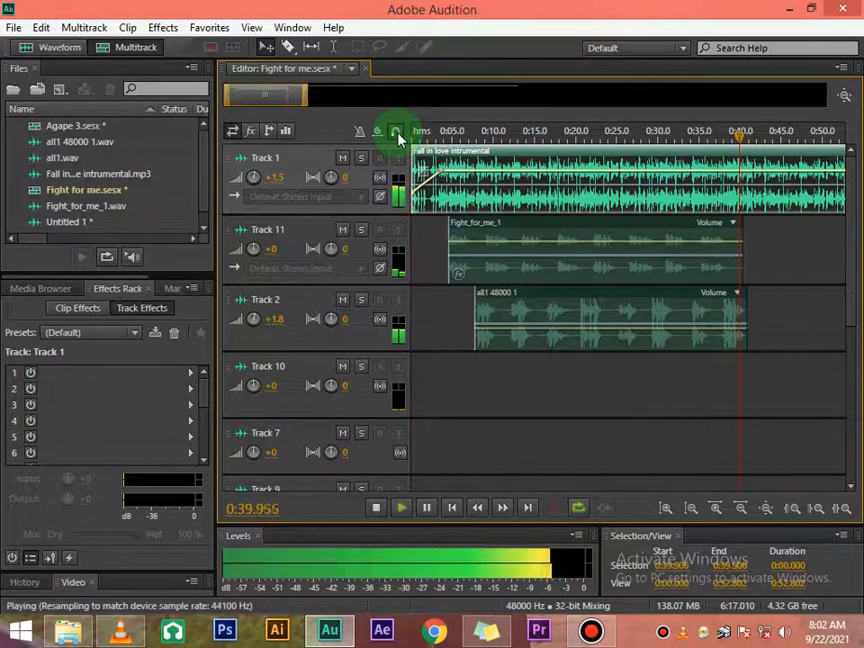
key(space)
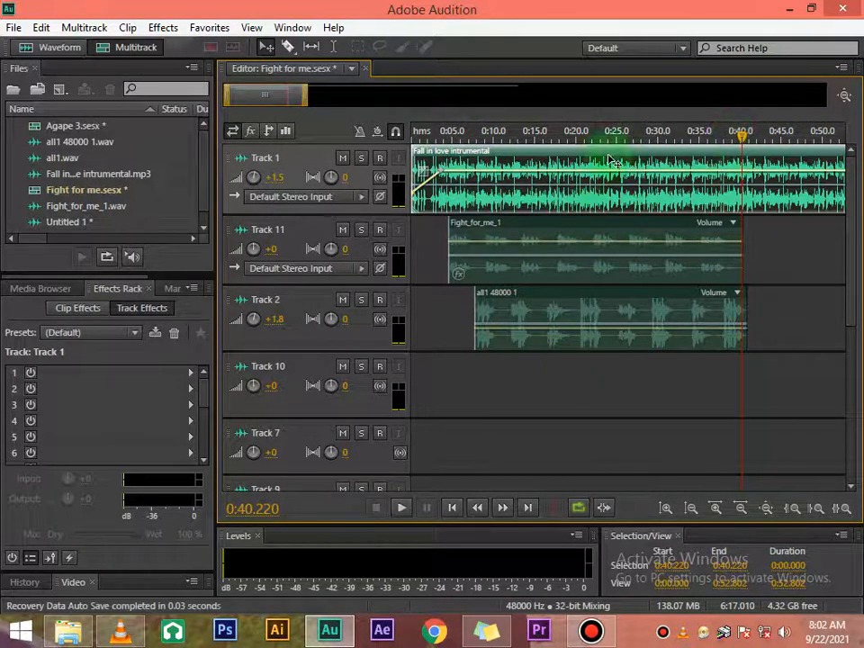
click(603, 259)
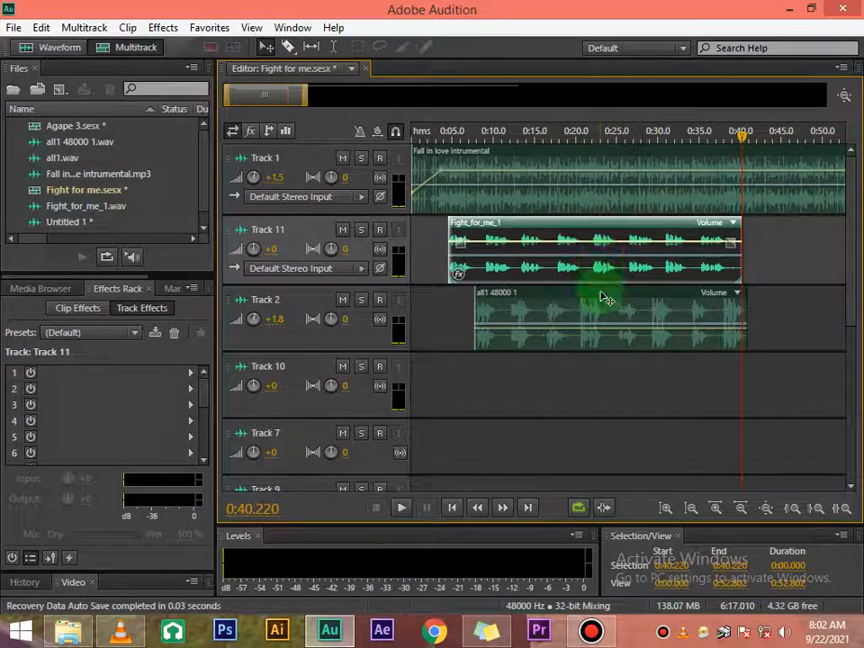
click(600, 295)
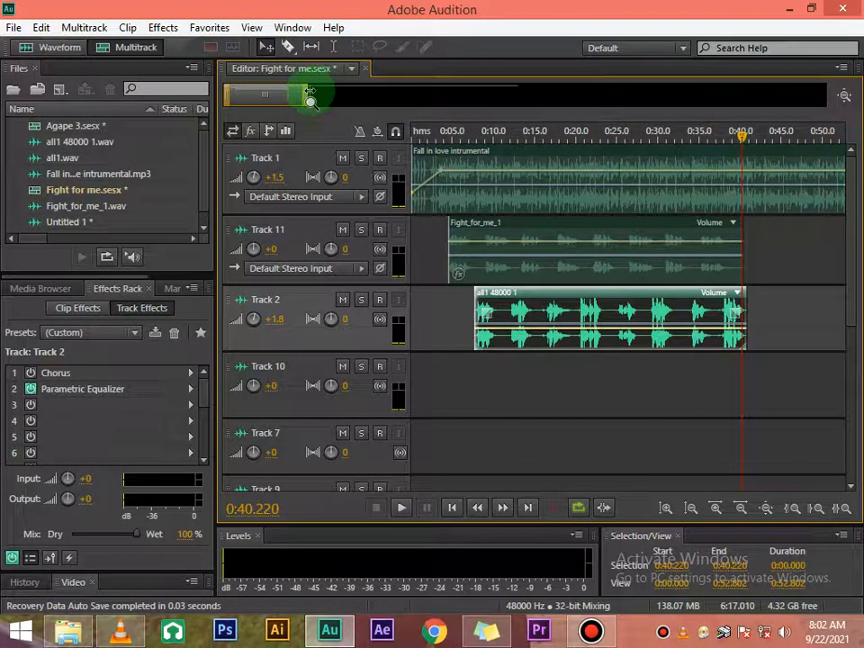
Split the Fall in love intrumental clip on Track 1 at about 53.7 s and delete the part after the cut
drag(309, 98, 433, 109)
drag(545, 142, 590, 133)
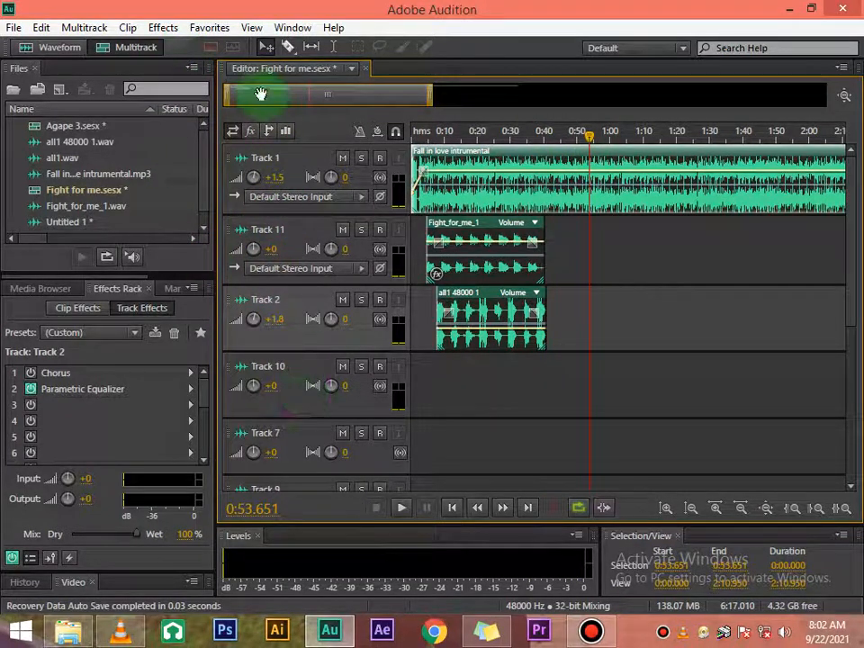
click(287, 48)
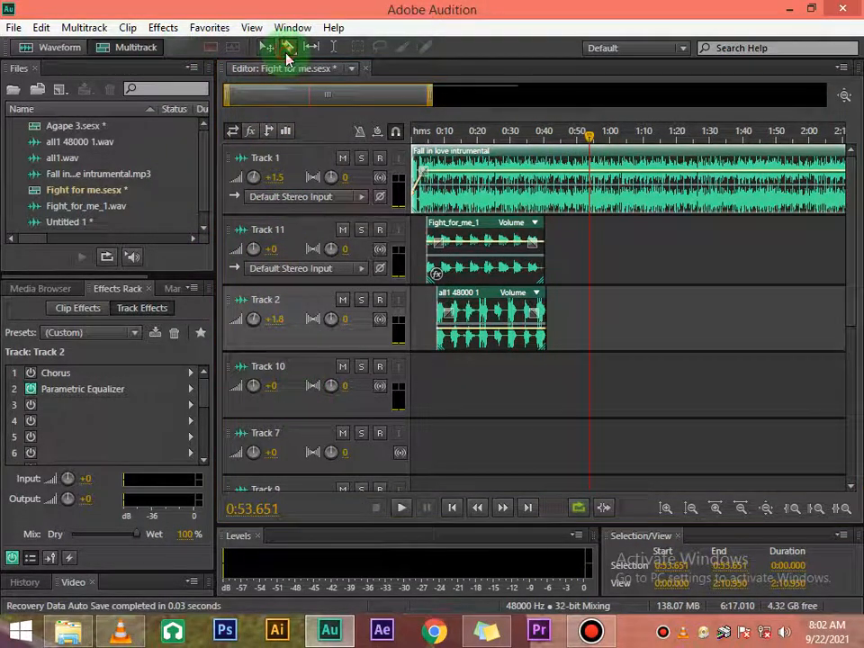
click(592, 200)
click(266, 47)
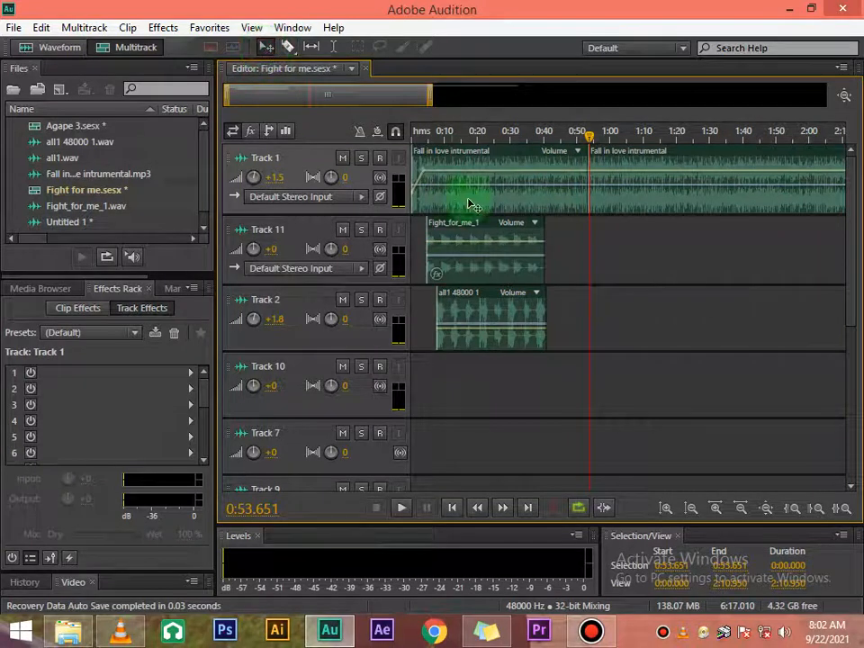
click(719, 157)
drag(719, 158, 797, 158)
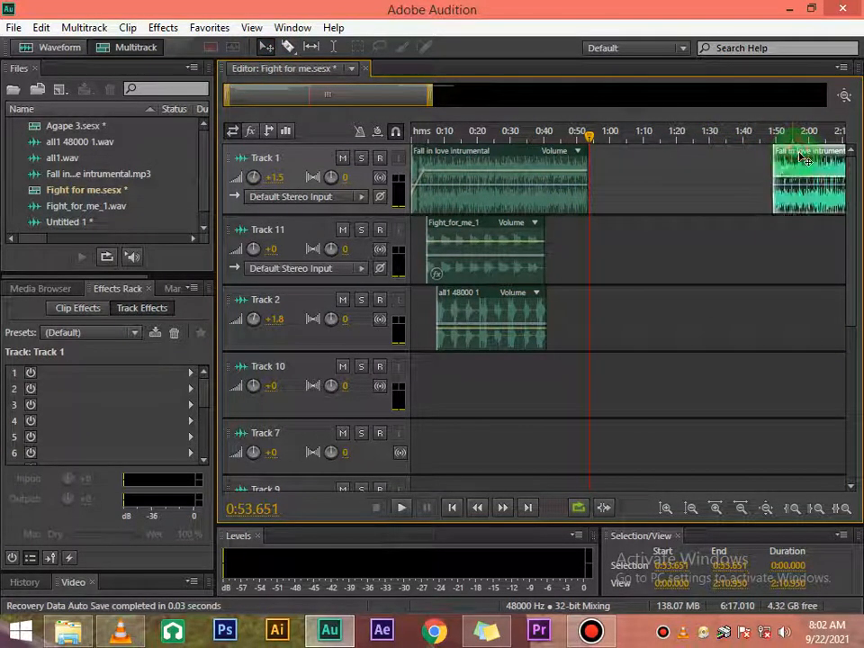
key(Delete)
Create a fade-out on the Track 1 instrumental with a volume keyframe at about 40.7 s and the end keyframe at minimum
drag(590, 144, 546, 150)
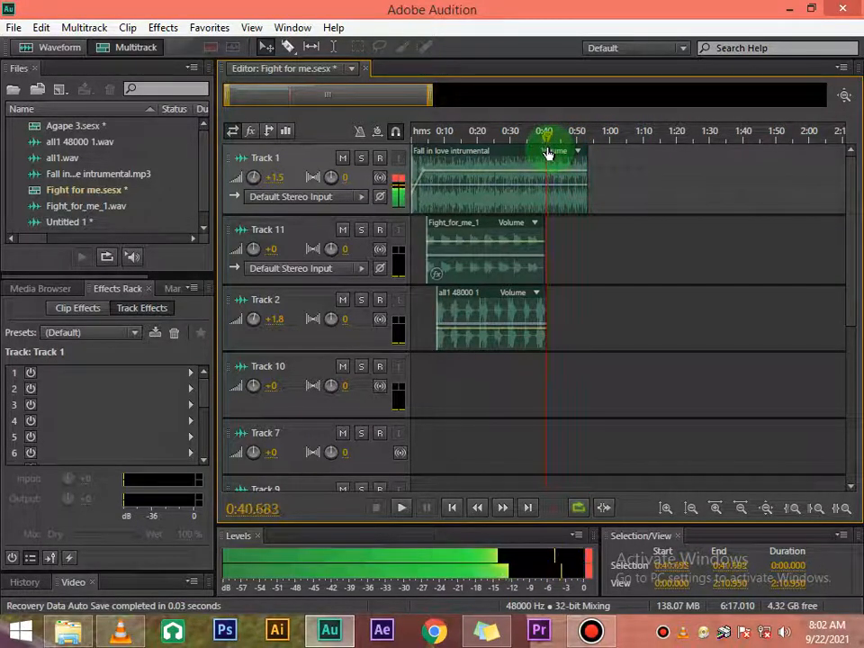
click(548, 170)
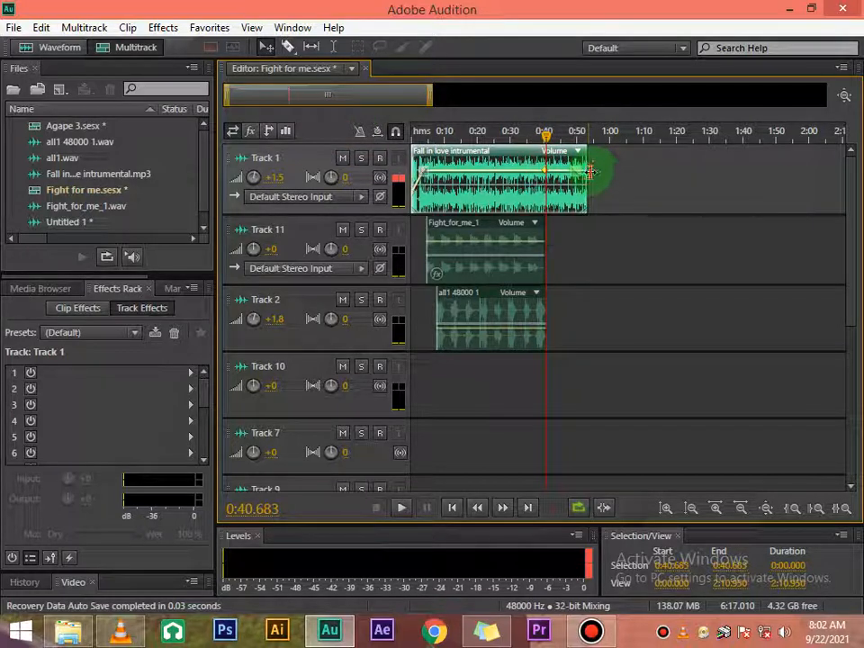
click(587, 171)
drag(589, 173, 587, 216)
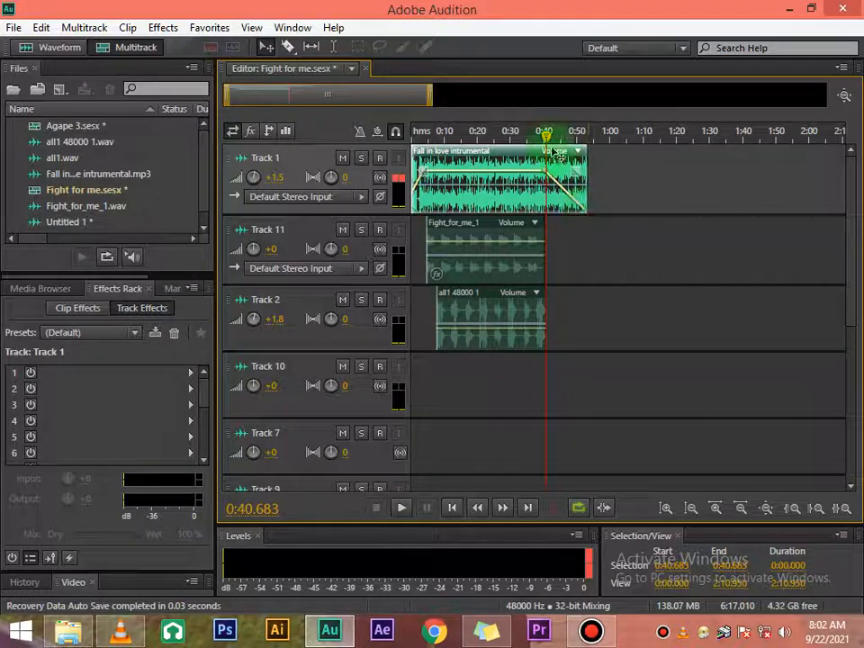
Audition the instrumental's fade-out, then return the playhead to the beginning and play the finished mix
drag(546, 134, 528, 141)
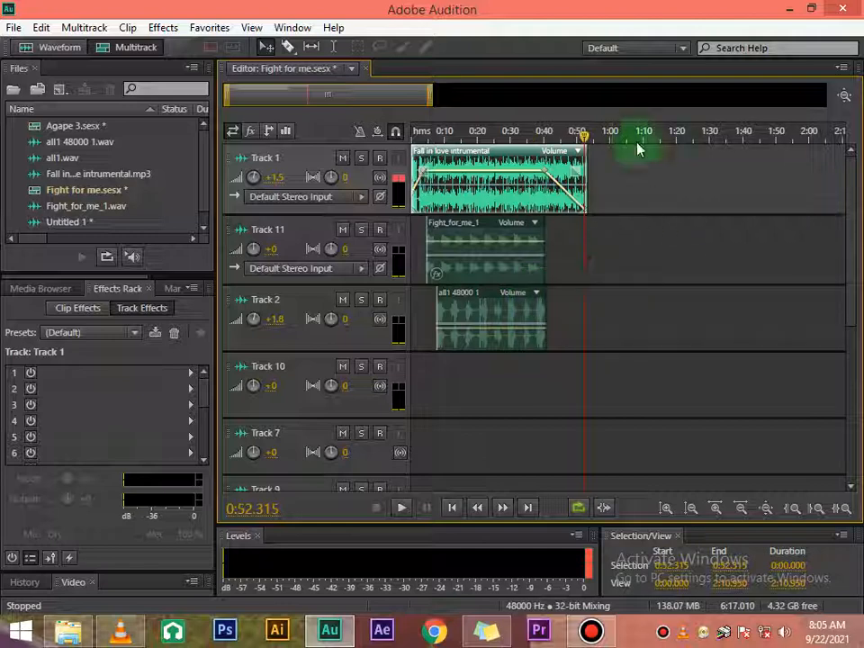
drag(579, 135, 378, 133)
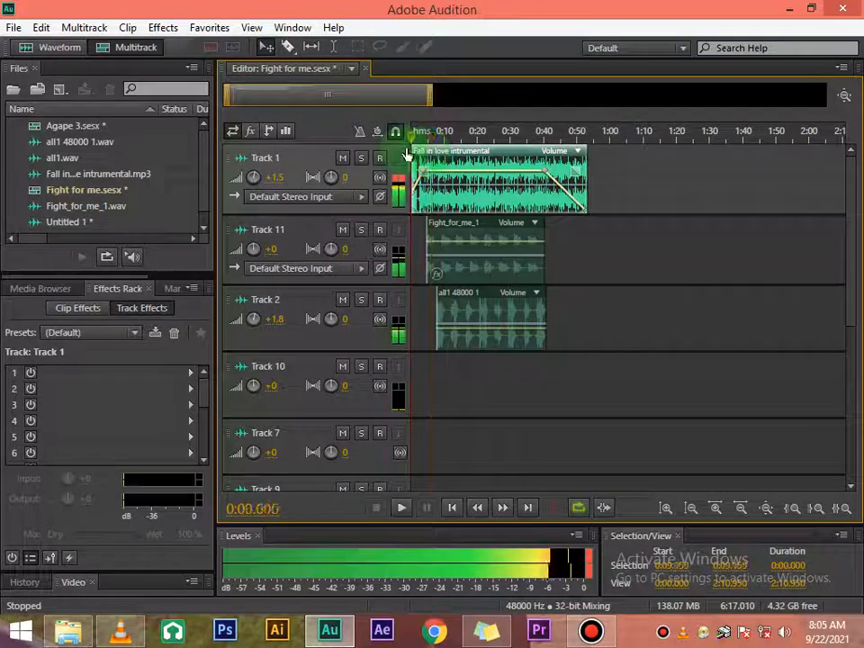
mouse_move(594, 634)
key(space)
click(596, 641)
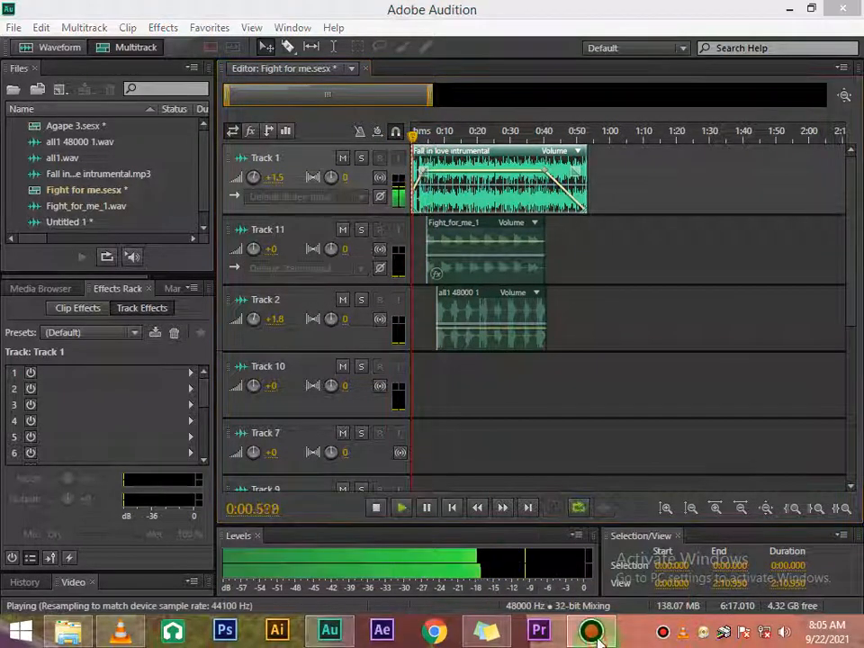